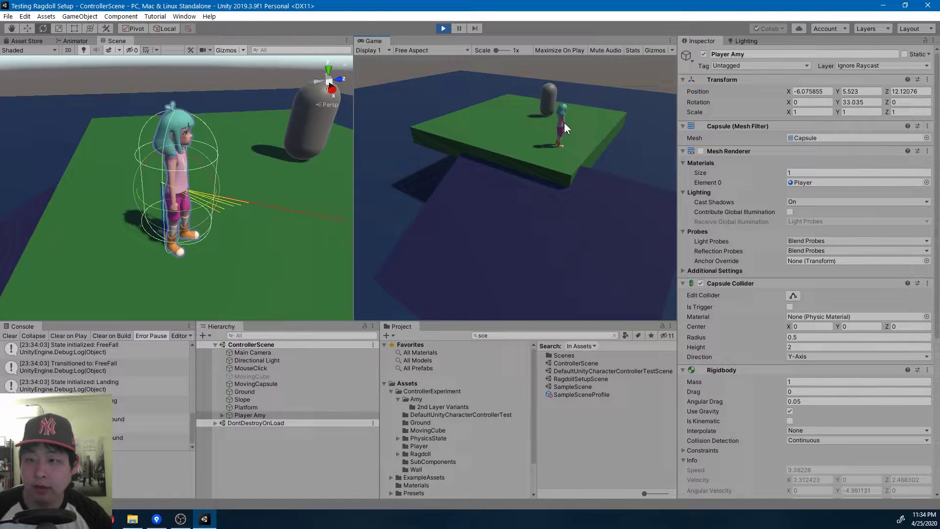
# Step: Walk and jump Player Amy around the platform with WASD and space, then stop play mode
pyautogui.press('space')
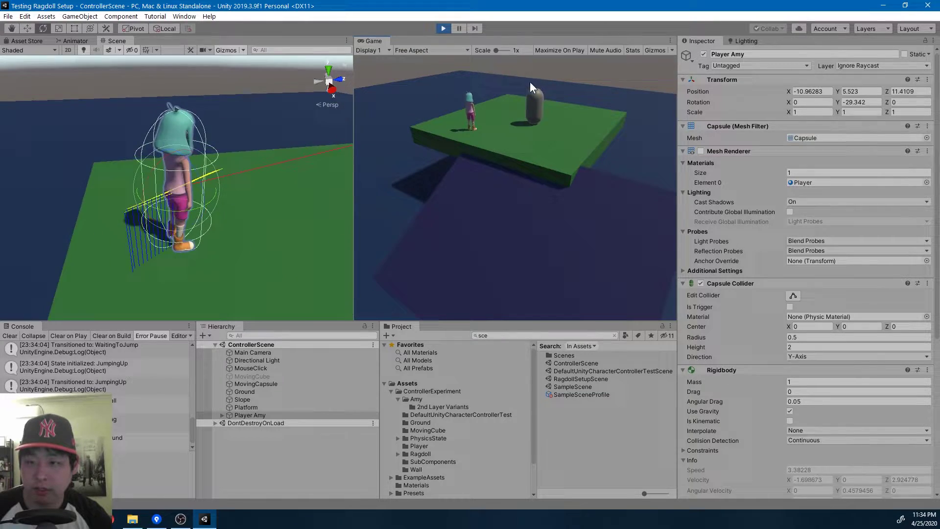
pyautogui.press('space')
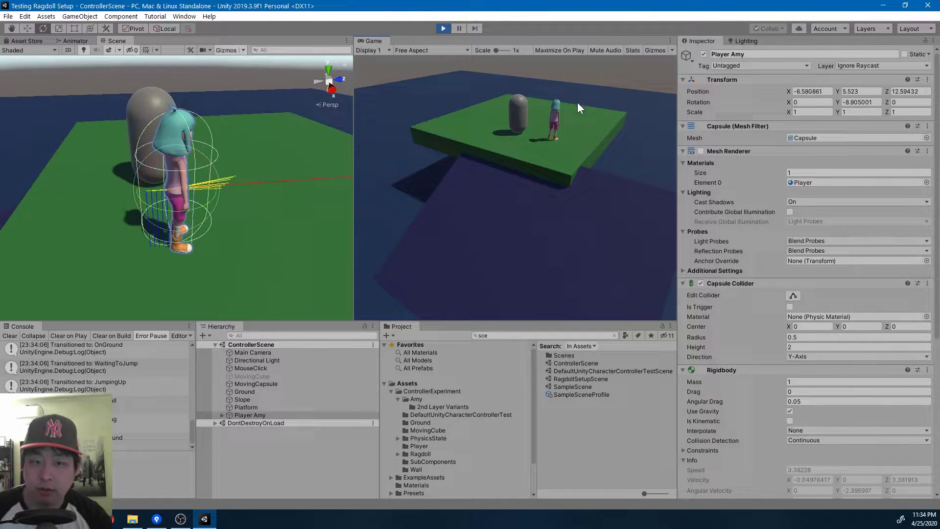
pyautogui.press('s')
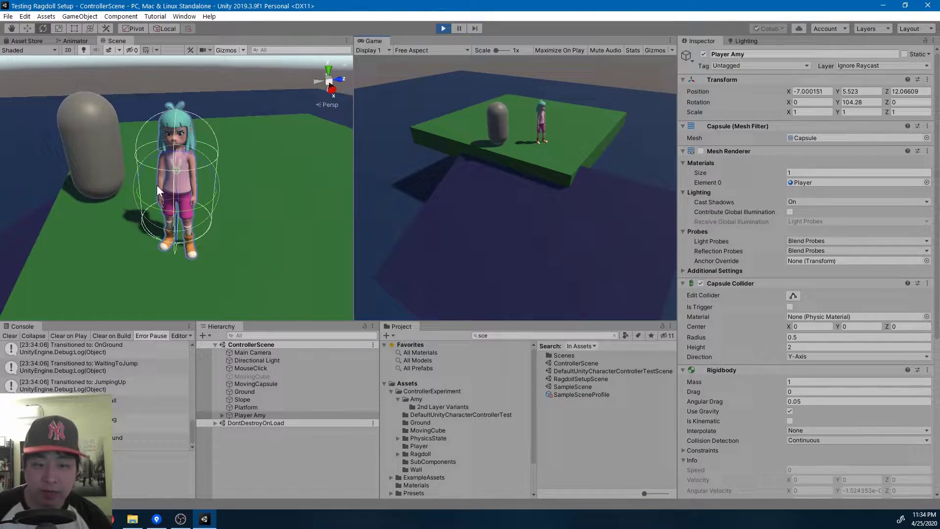
pyautogui.press('w')
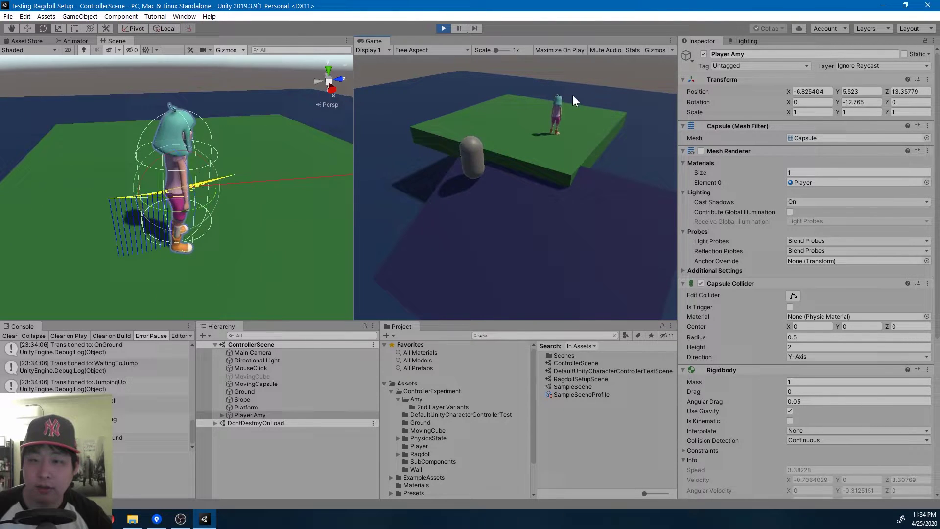
pyautogui.press('s')
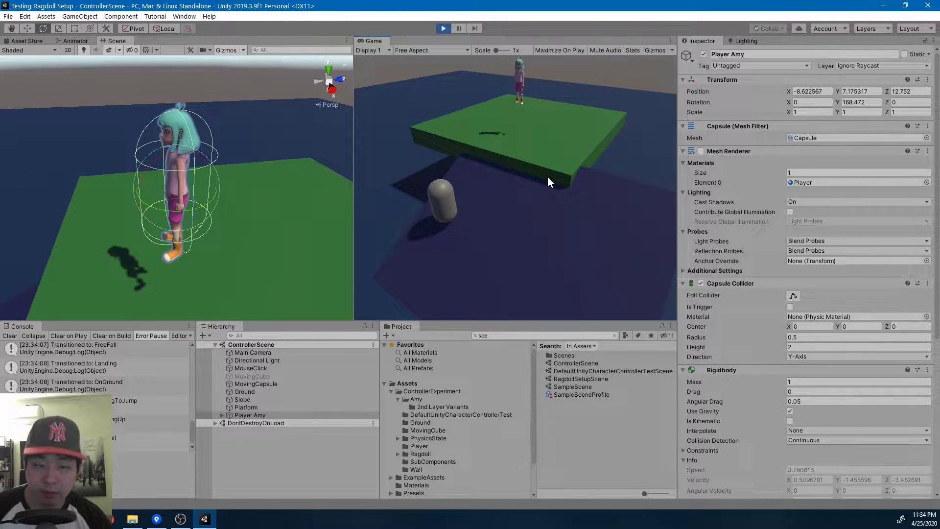
pyautogui.press('s')
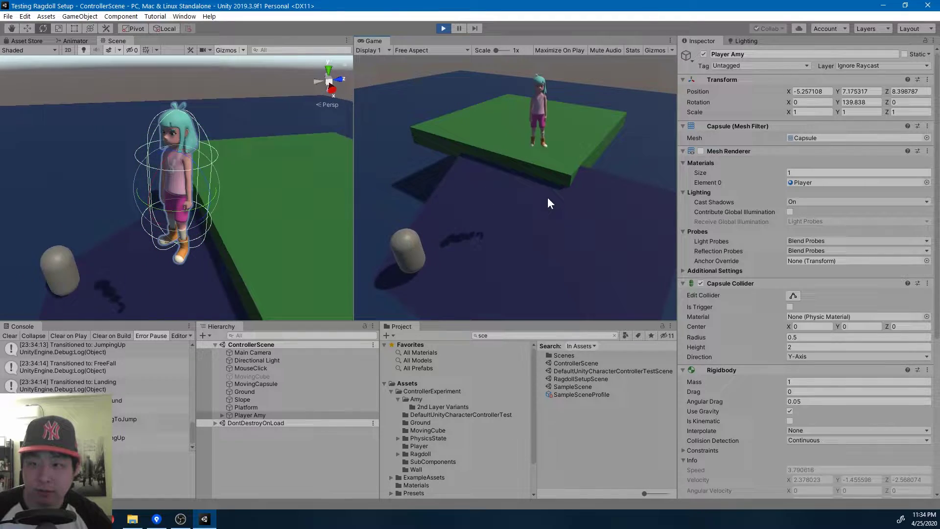
pyautogui.press('w')
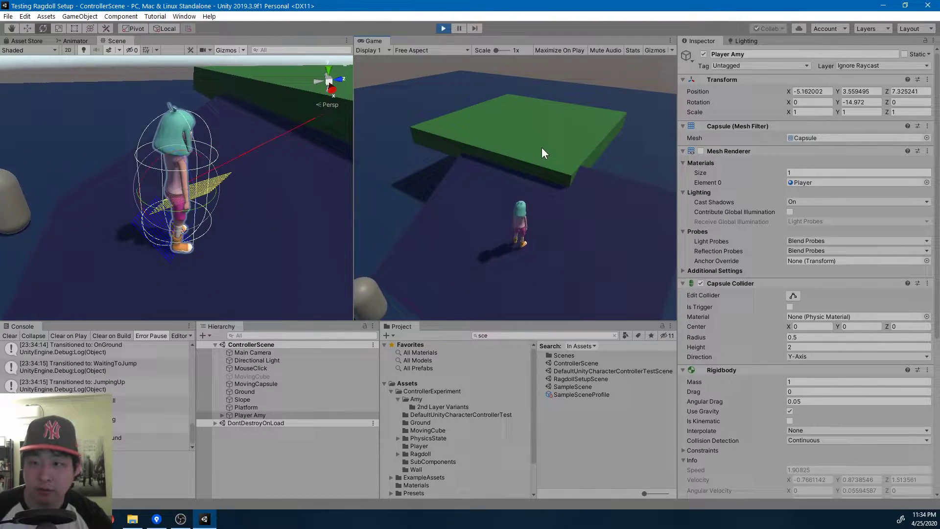
pyautogui.press('space')
pyautogui.press('w')
pyautogui.press('space')
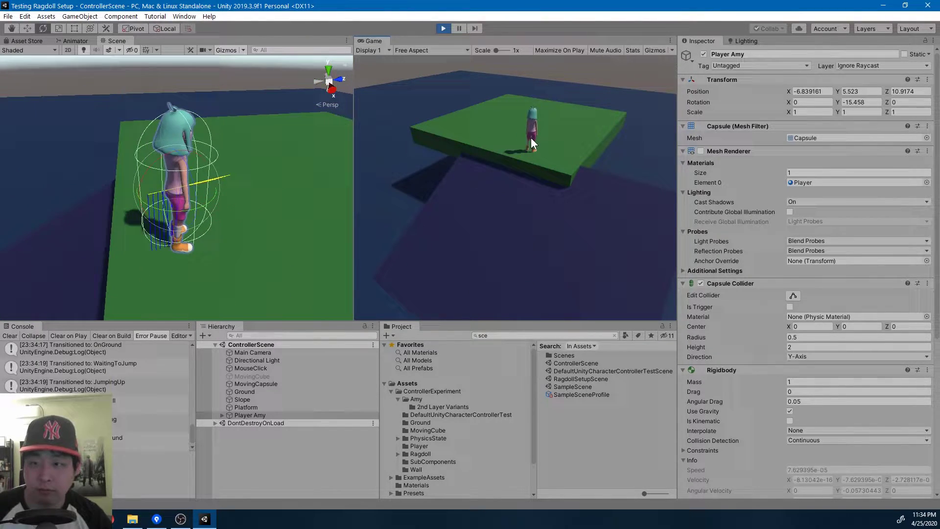
pyautogui.click(443, 29)
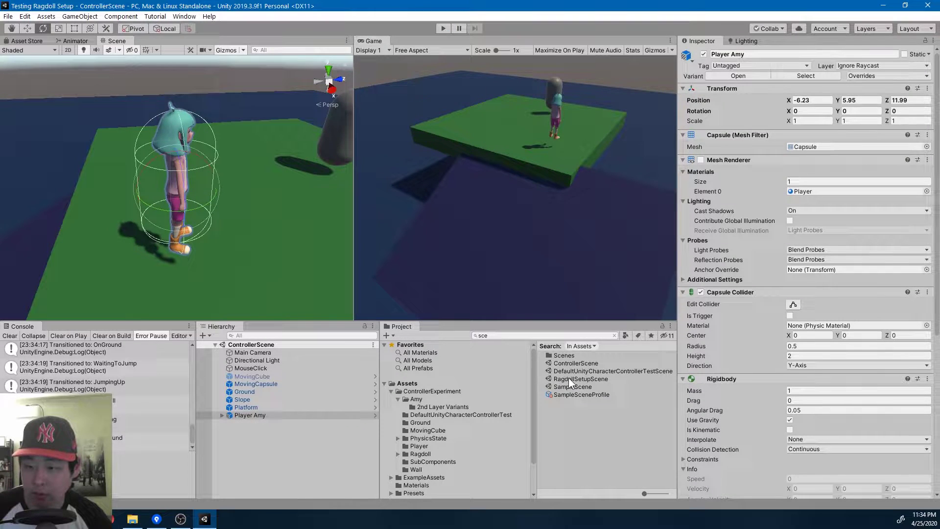
# Step: Open RagdollSetupScene and frame Amy Variant - Ragdoll Backup in the Scene view
pyautogui.click(570, 379)
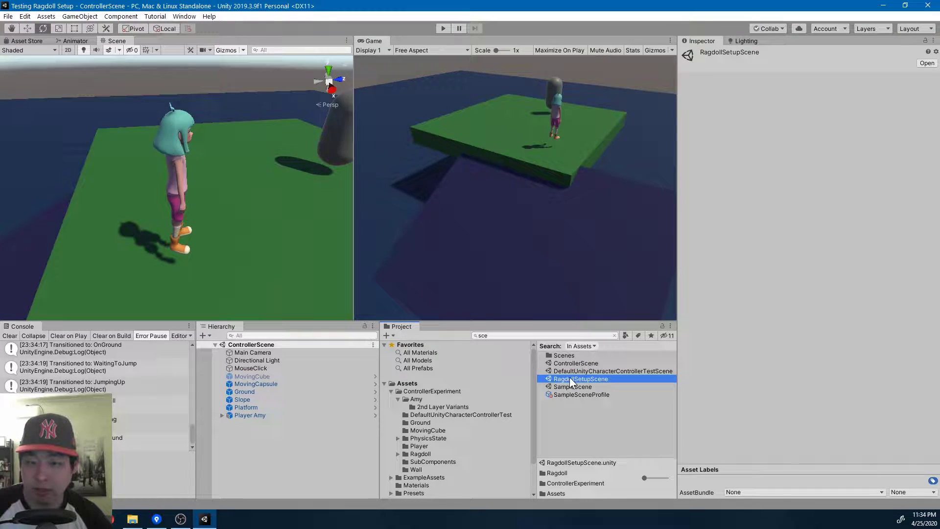
pyautogui.doubleClick(571, 380)
pyautogui.doubleClick(314, 378)
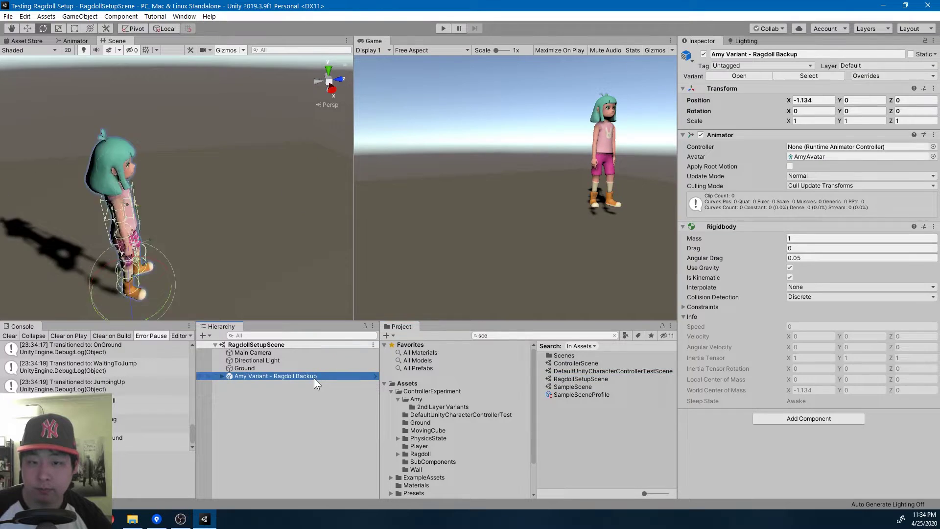
pyautogui.keyDown('alt'); pyautogui.moveTo(162, 221); pyautogui.dragTo(339, 107); pyautogui.keyUp('alt')
# Step: Play-test the ragdoll backup by lifting and rotating Amy, then stop play mode
pyautogui.click(443, 29)
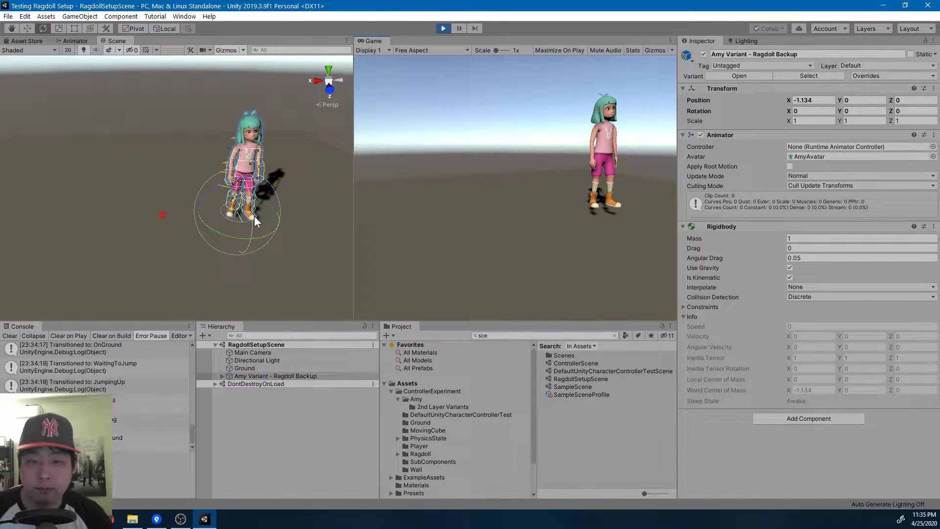
pyautogui.click(264, 375)
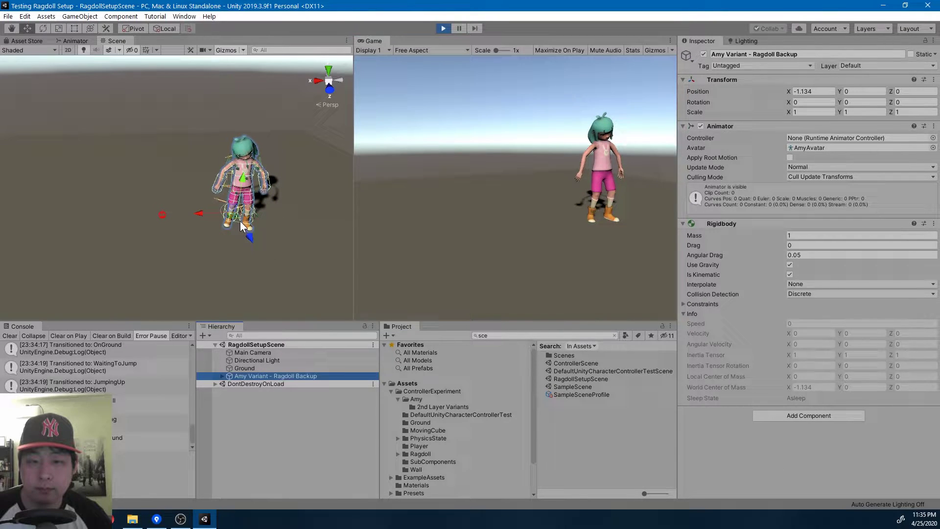
pyautogui.moveTo(246, 178); pyautogui.dragTo(272, 225)
pyautogui.press('e')
pyautogui.click(443, 28)
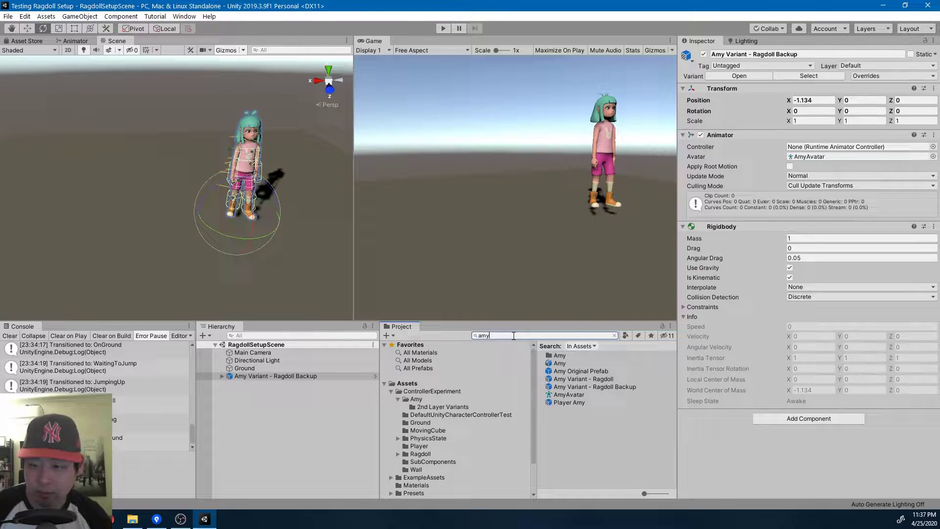
# Step: Place an Amy Original Prefab instance beside the backup at X 0.741 and expand its bones
pyautogui.press('Down')
pyautogui.press('Down')
pyautogui.press('Down')
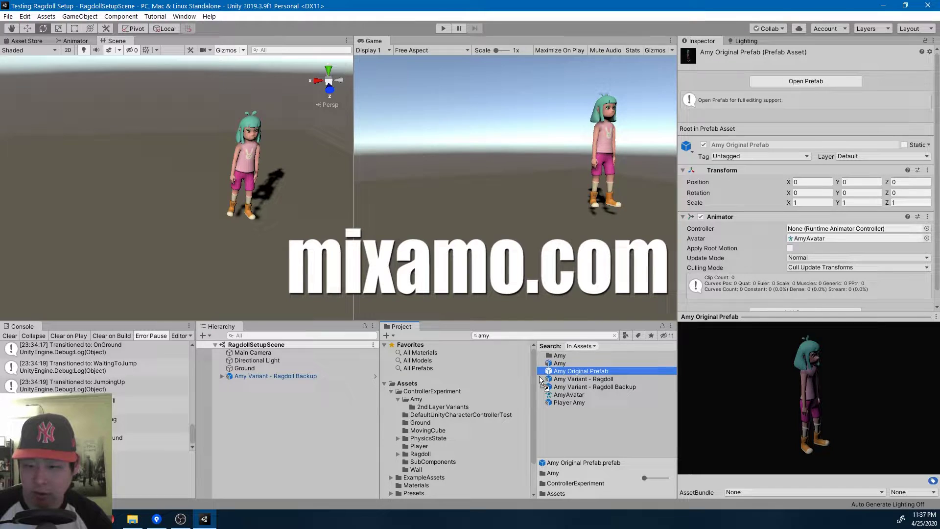
pyautogui.moveTo(541, 379); pyautogui.dragTo(278, 401)
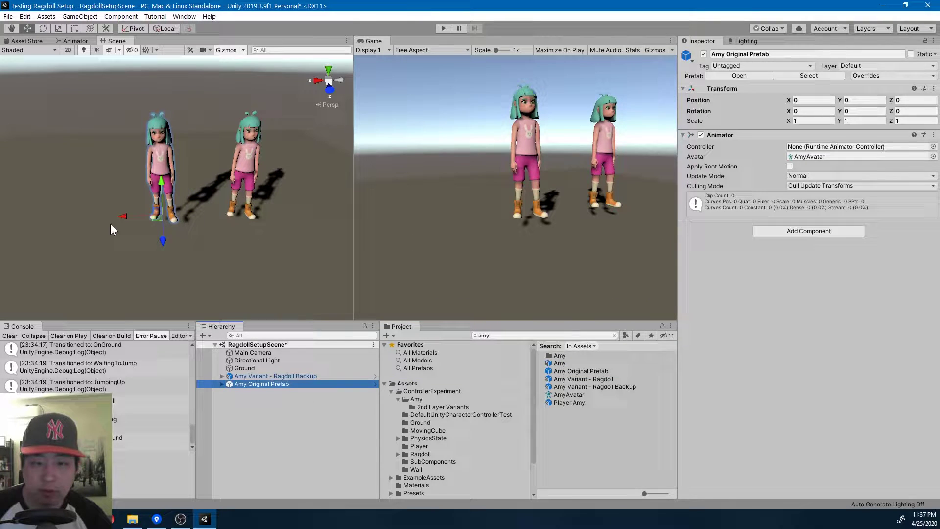
pyautogui.moveTo(123, 216); pyautogui.dragTo(81, 221)
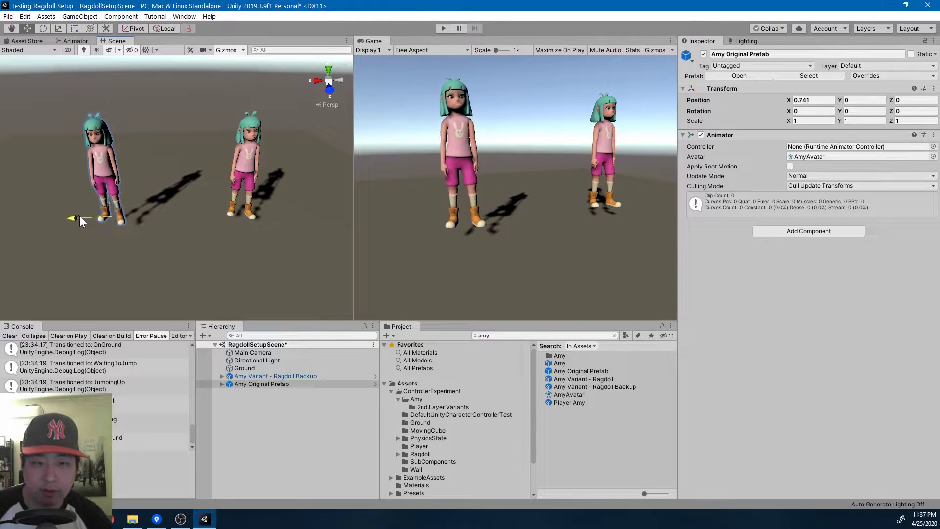
pyautogui.click(222, 383)
pyautogui.click(229, 399)
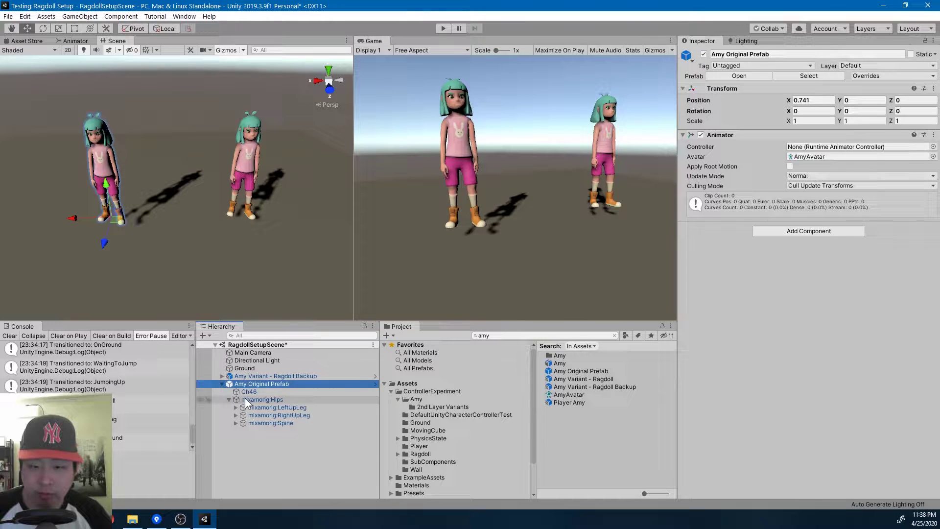
# Step: Play-test the new Amy, frame it, and open 3D Object > Ragdoll for it
pyautogui.click(442, 29)
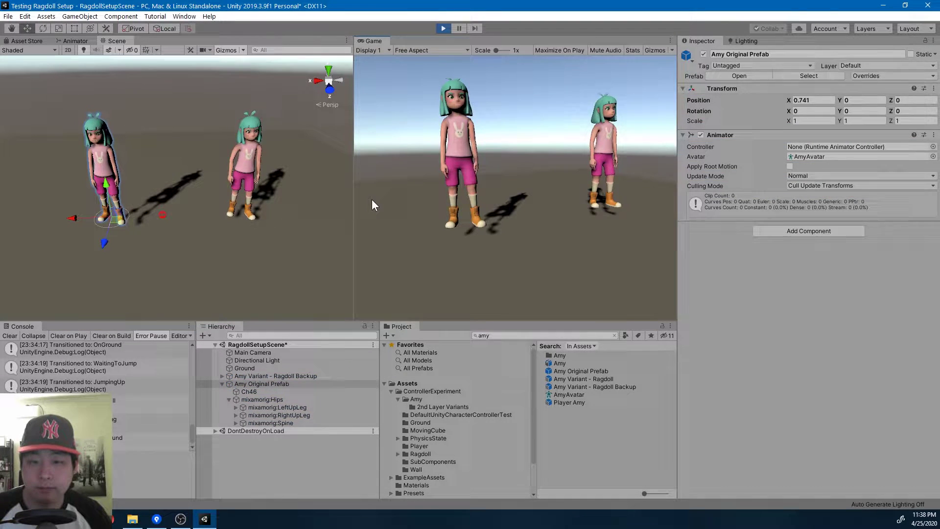
pyautogui.click(443, 29)
pyautogui.keyDown('alt'); pyautogui.moveTo(110, 196); pyautogui.dragTo(125, 201); pyautogui.keyUp('alt')
pyautogui.press('f')
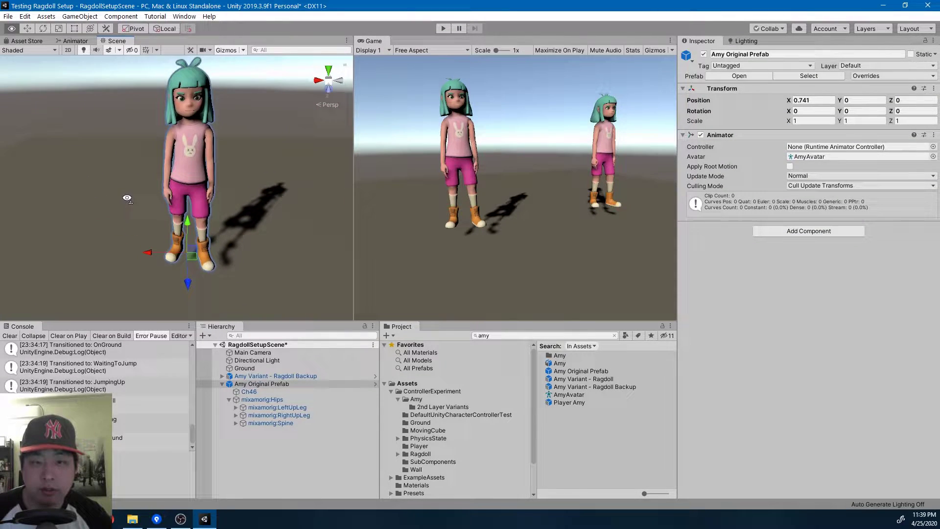
pyautogui.rightClick(274, 385)
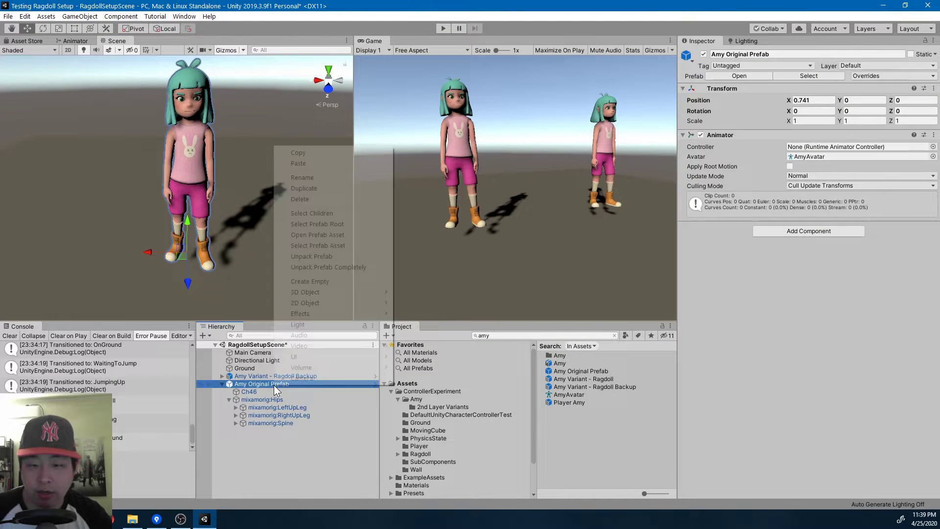
pyautogui.moveTo(327, 293)
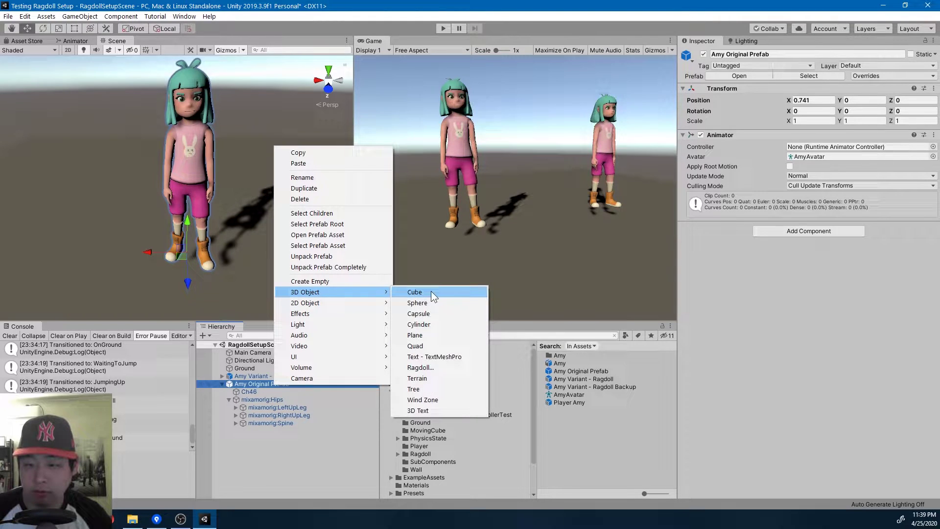
pyautogui.click(430, 367)
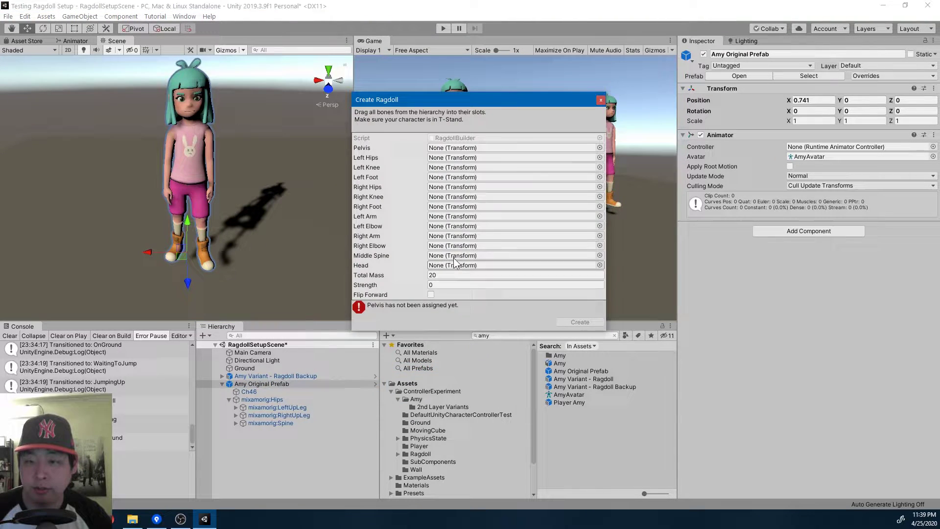
# Step: Assign mixamorig:Hips to Pelvis and mixamorig:LeftUpLeg to Left Hips
pyautogui.moveTo(454, 101); pyautogui.dragTo(403, 76)
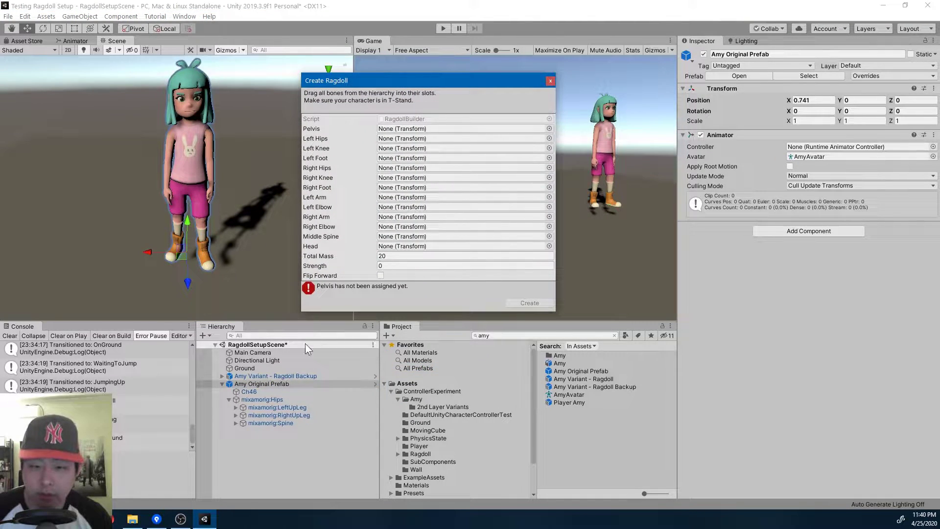
pyautogui.click(257, 400)
pyautogui.moveTo(257, 401); pyautogui.dragTo(384, 128)
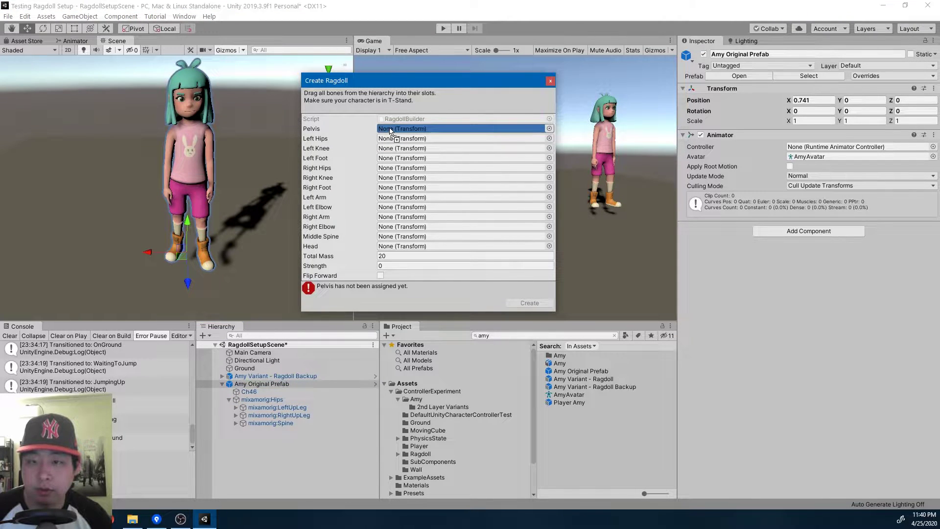
pyautogui.click(270, 407)
pyautogui.click(236, 407)
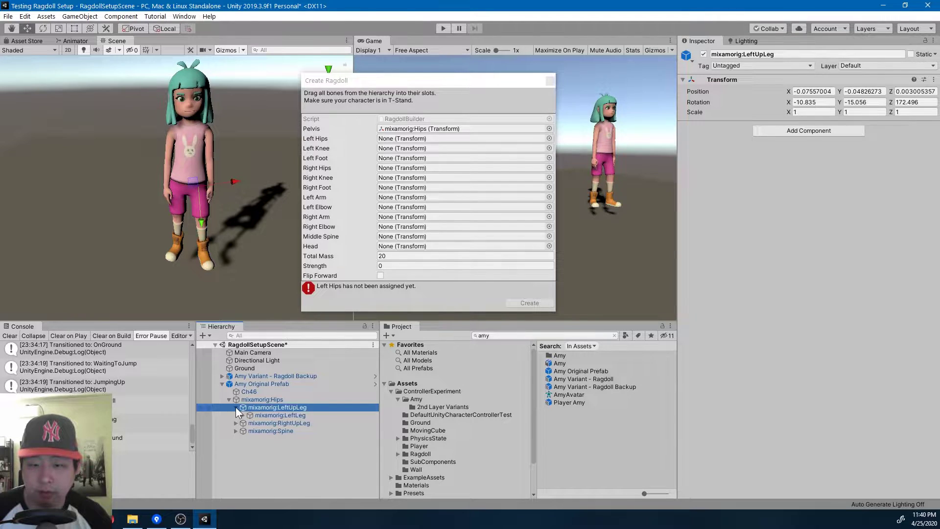
pyautogui.click(274, 415)
pyautogui.moveTo(275, 407); pyautogui.dragTo(403, 143)
# Step: Assign mixamorig:LeftLeg to Left Knee and LeftFoot to Left Foot
pyautogui.click(274, 416)
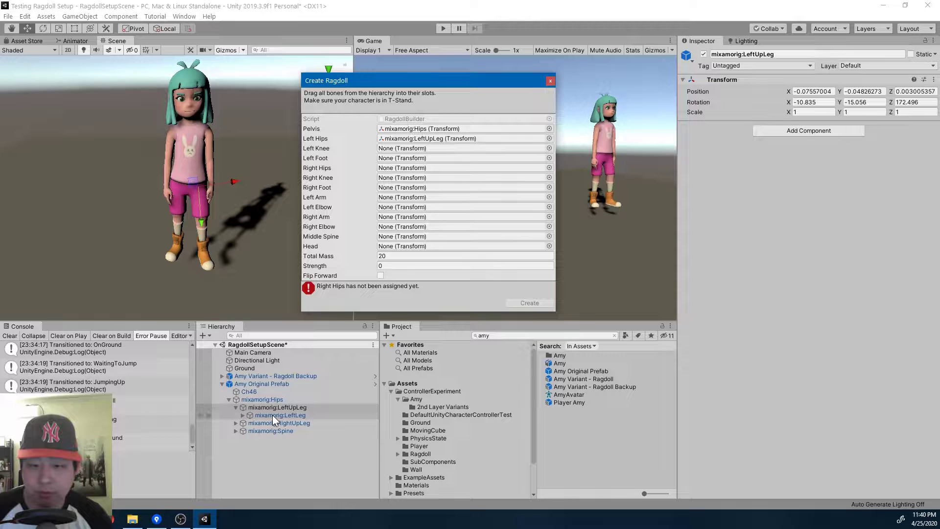
pyautogui.moveTo(275, 413); pyautogui.dragTo(407, 152)
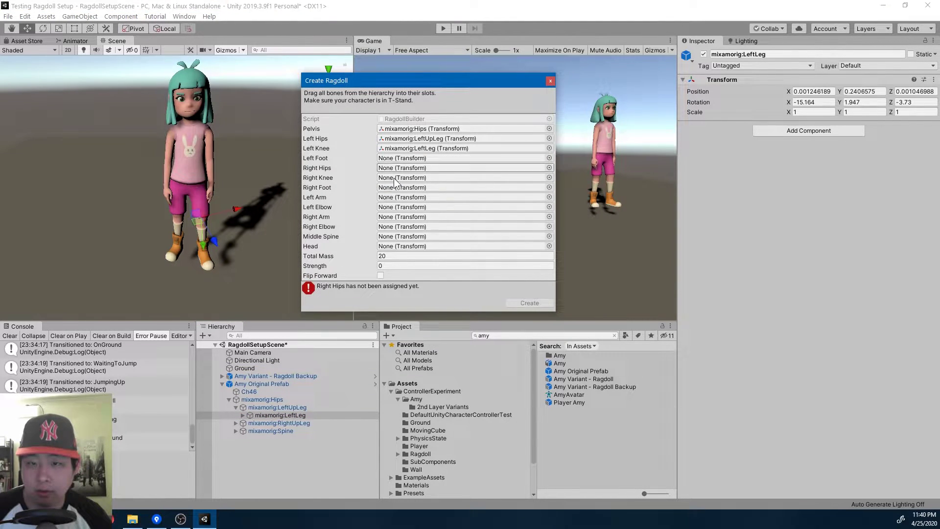
pyautogui.click(242, 415)
pyautogui.click(283, 425)
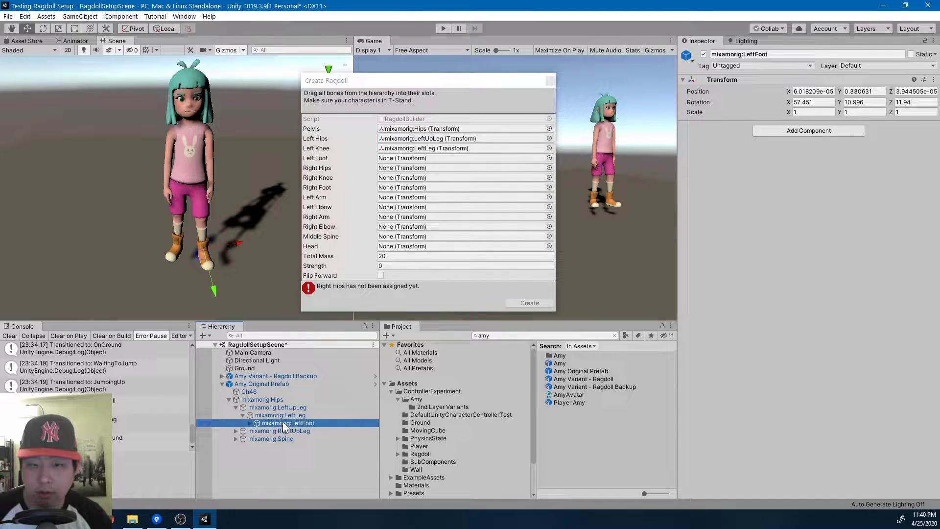
pyautogui.moveTo(287, 425); pyautogui.dragTo(416, 158)
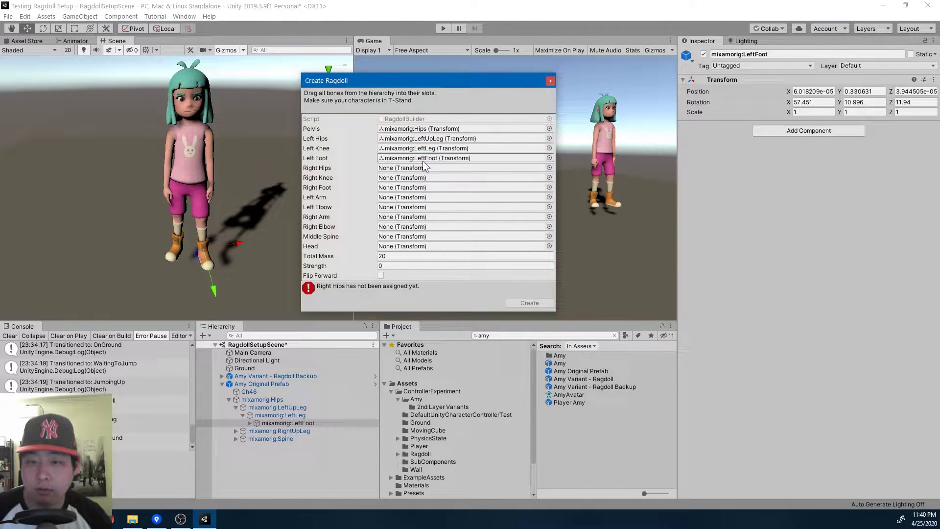
# Step: Map RightUpLeg, RightLeg and RightFoot to the Right Hips, Right Knee and Right Foot slots
pyautogui.click(263, 430)
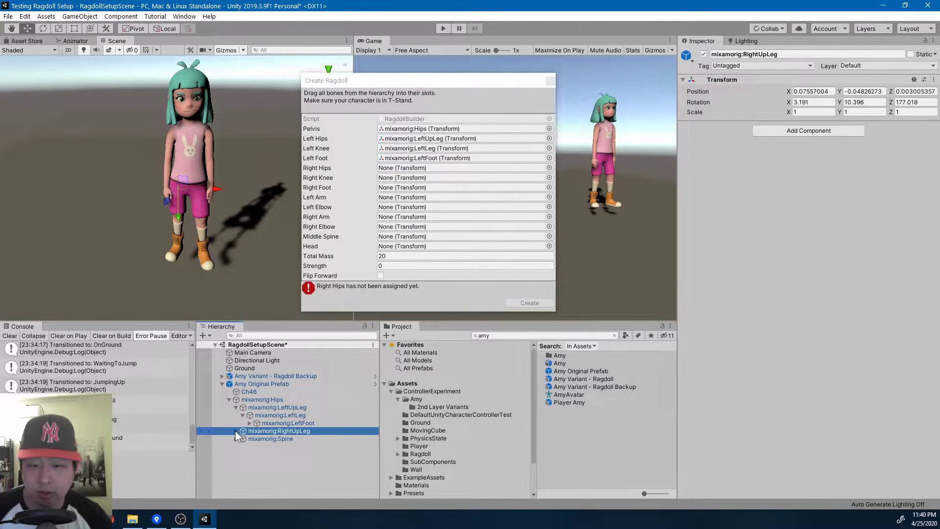
pyautogui.click(235, 431)
pyautogui.click(275, 439)
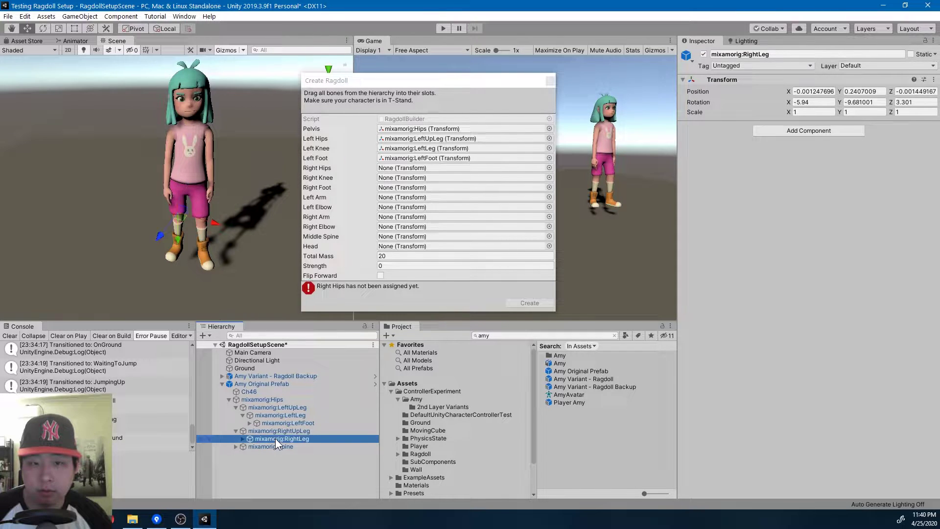
pyautogui.click(243, 440)
pyautogui.click(266, 432)
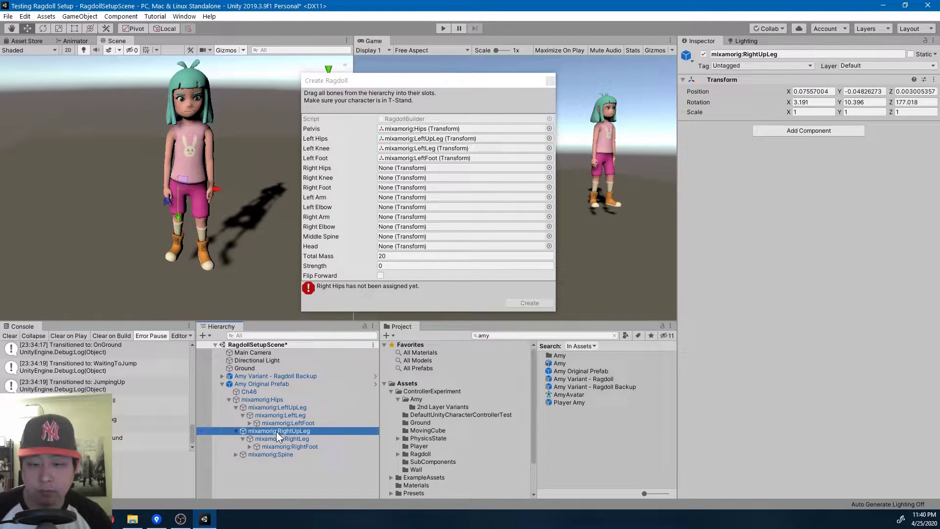
pyautogui.moveTo(365, 288); pyautogui.dragTo(405, 173)
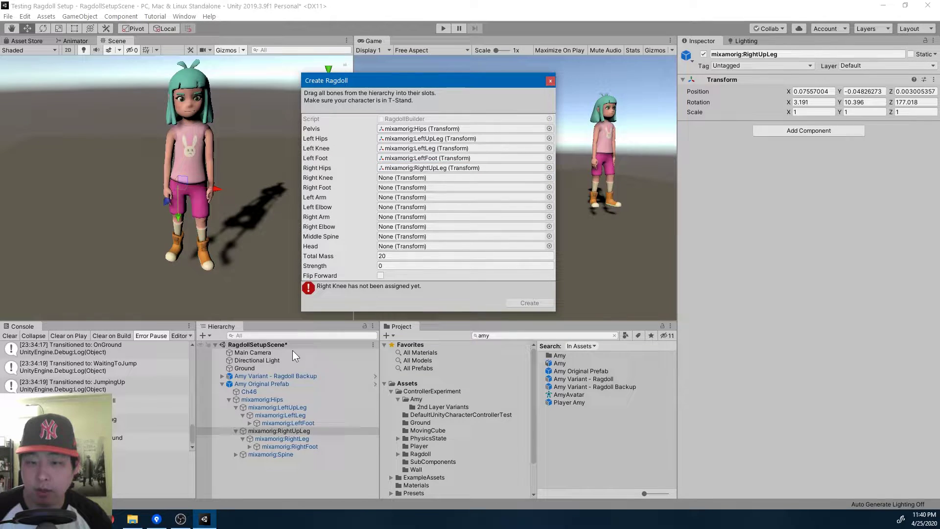
pyautogui.click(272, 436)
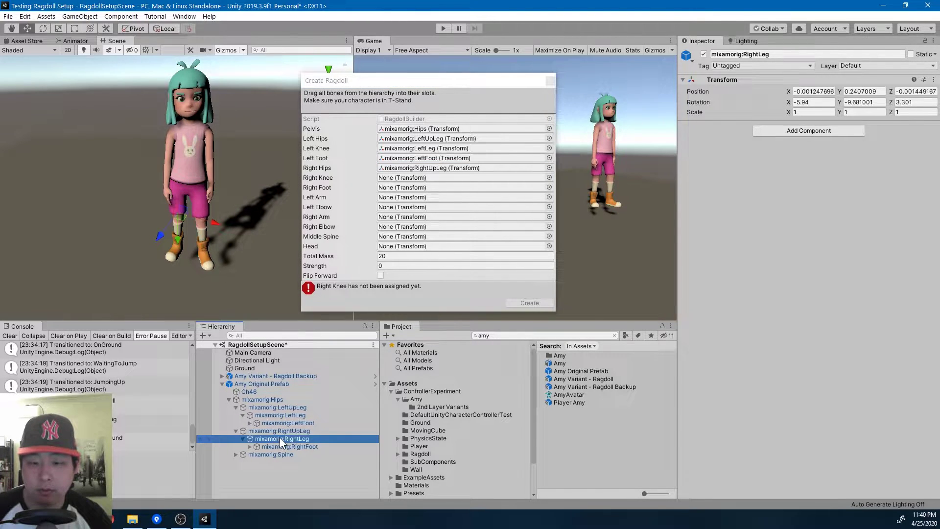
pyautogui.moveTo(281, 442); pyautogui.dragTo(404, 177)
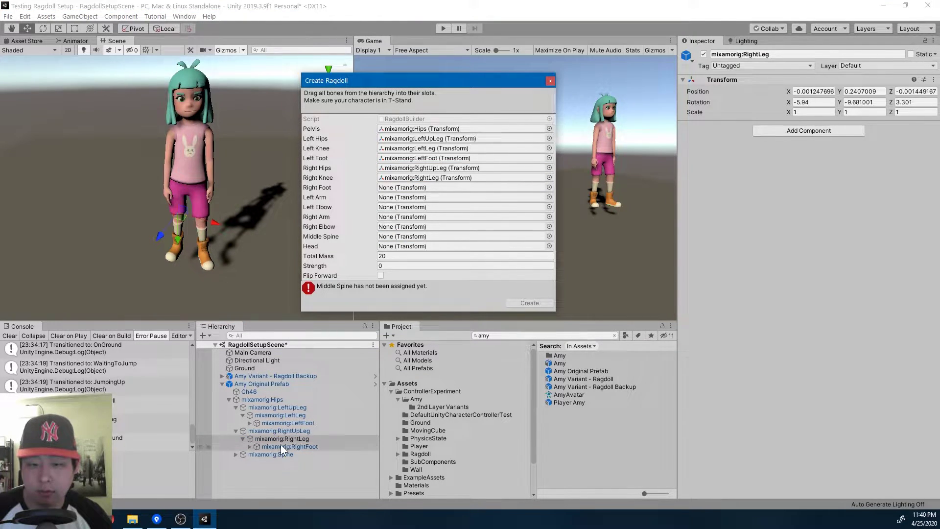
pyautogui.moveTo(289, 445); pyautogui.dragTo(401, 190)
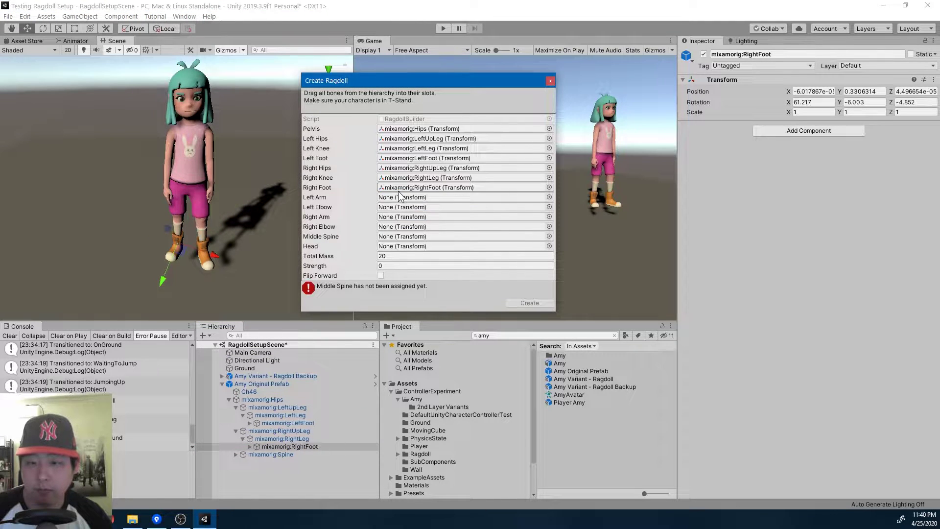
# Step: Expand the spine and shoulder bones, then assign LeftArm and LeftForeArm to Left Arm and Left Elbow
pyautogui.click(236, 455)
pyautogui.click(242, 462)
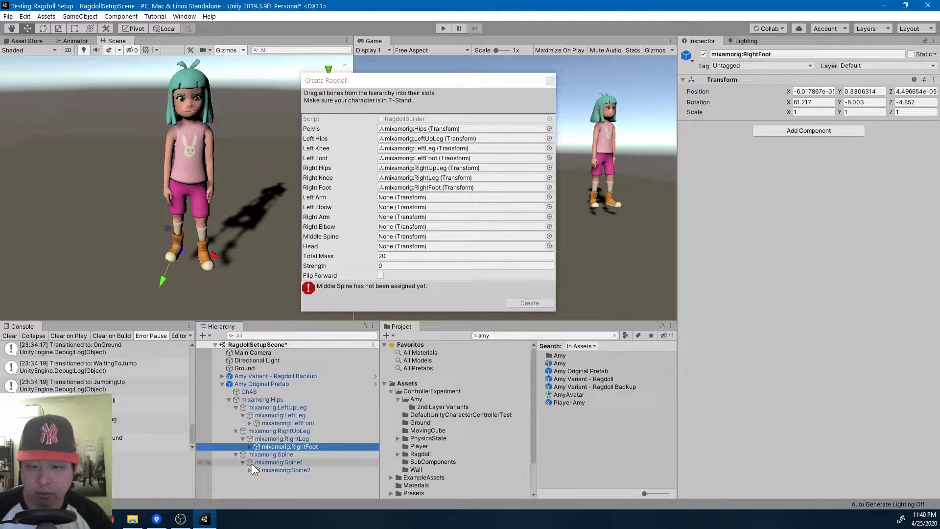
pyautogui.click(249, 470)
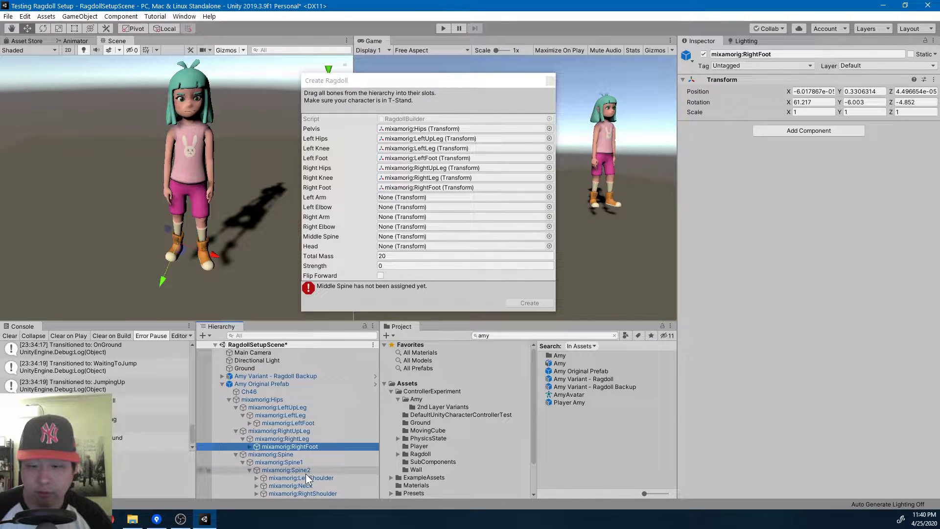
pyautogui.click(305, 478)
pyautogui.click(257, 478)
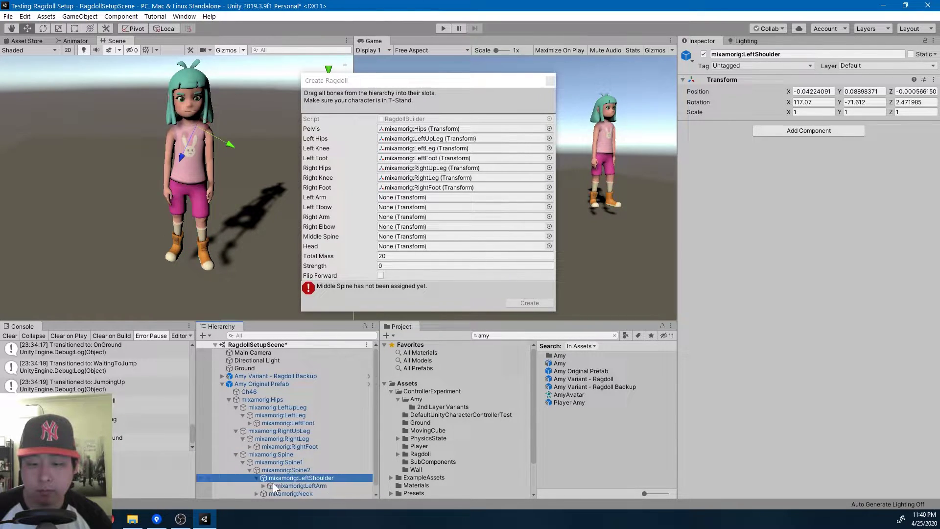
pyautogui.click(301, 487)
pyautogui.scroll(-1, 301, 487)
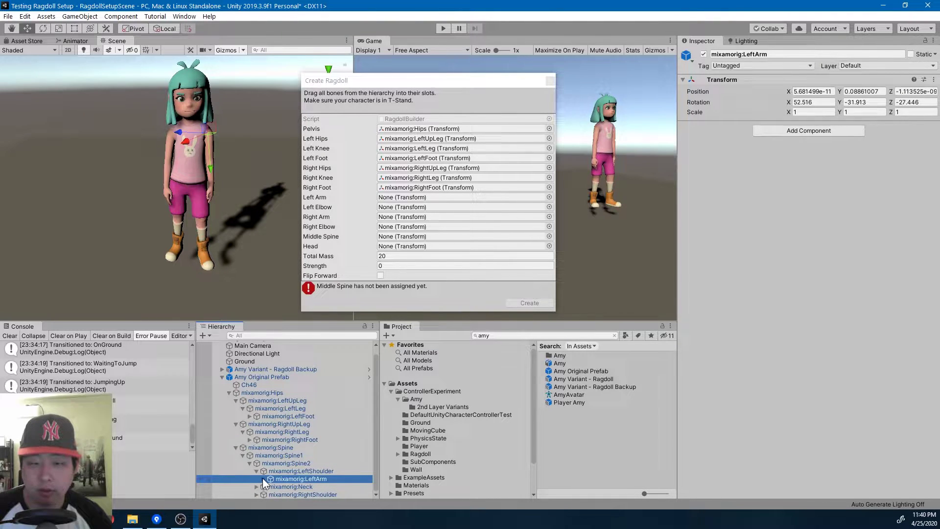
pyautogui.click(264, 479)
pyautogui.click(301, 486)
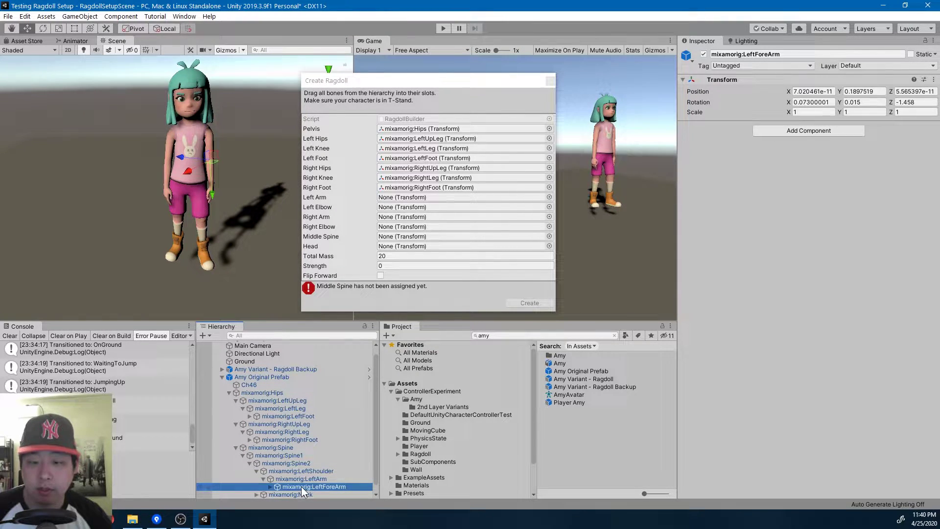
pyautogui.click(306, 480)
pyautogui.moveTo(293, 485); pyautogui.dragTo(399, 203)
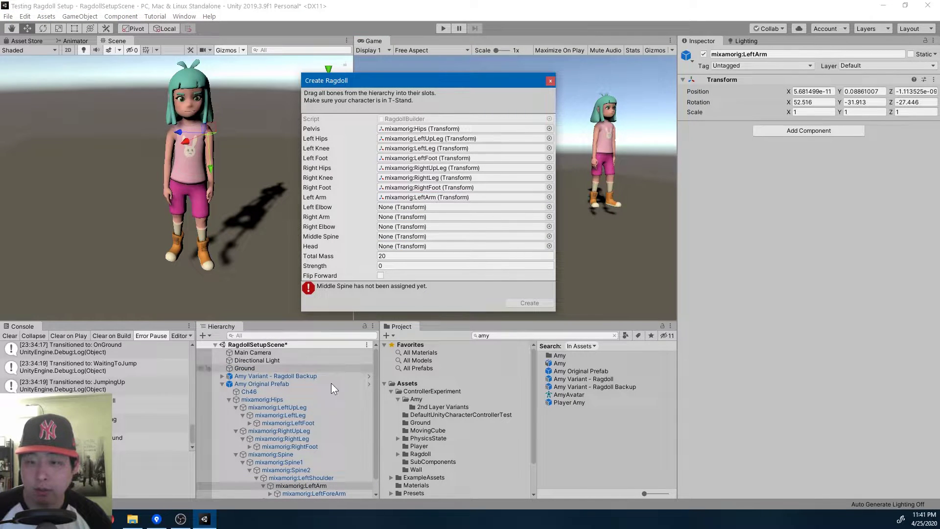
pyautogui.scroll(-1, 327, 431)
pyautogui.scroll(1, 323, 480)
pyautogui.moveTo(323, 480); pyautogui.dragTo(398, 210)
# Step: Assign RightArm and RightForeArm to the Right Arm and Right Elbow slots
pyautogui.scroll(-1, 274, 456)
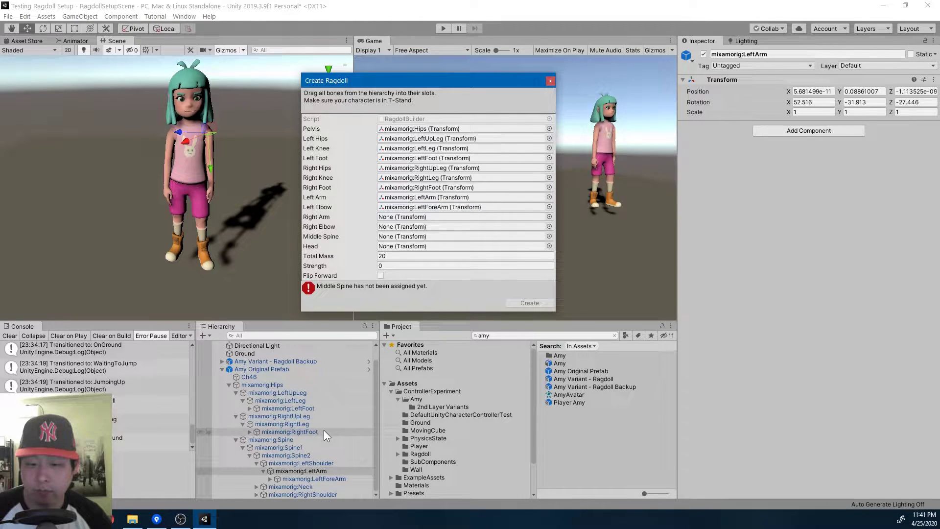
pyautogui.click(256, 495)
pyautogui.scroll(-1, 317, 489)
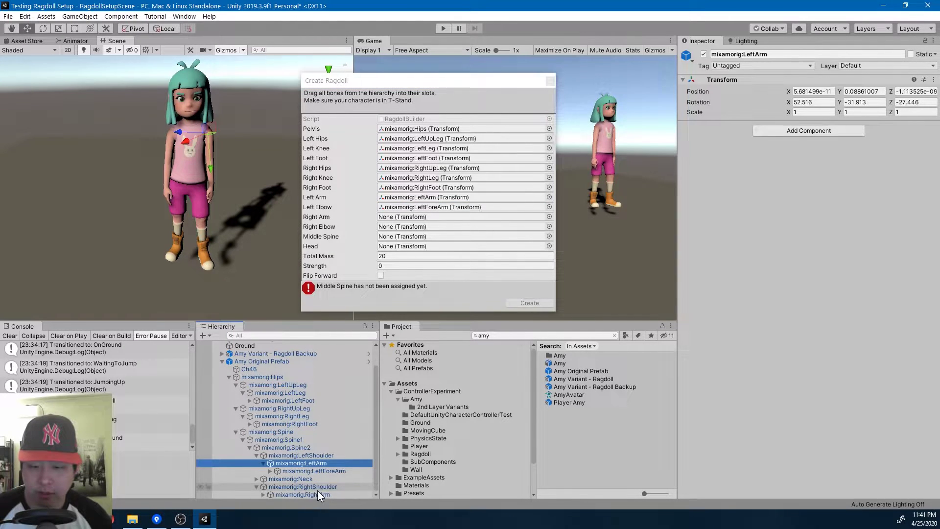
pyautogui.click(299, 493)
pyautogui.click(263, 495)
pyautogui.scroll(-1, 334, 486)
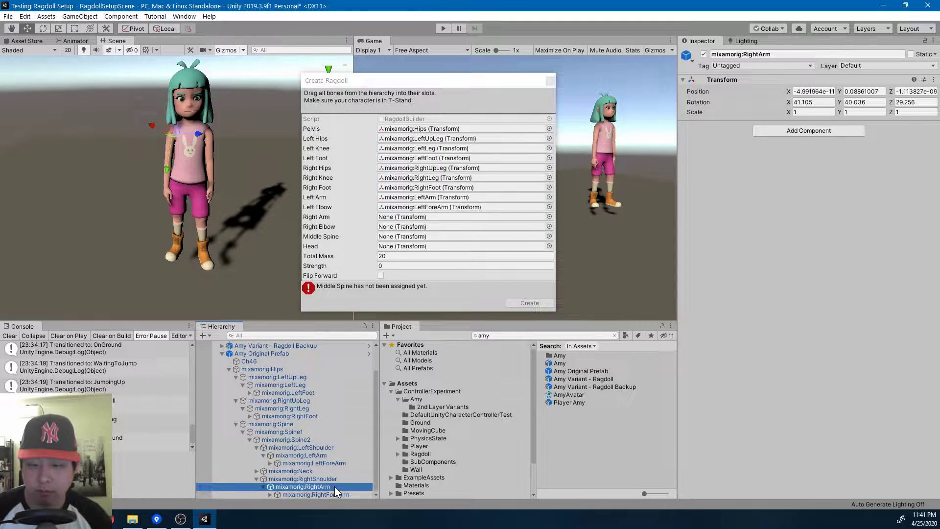
pyautogui.click(319, 496)
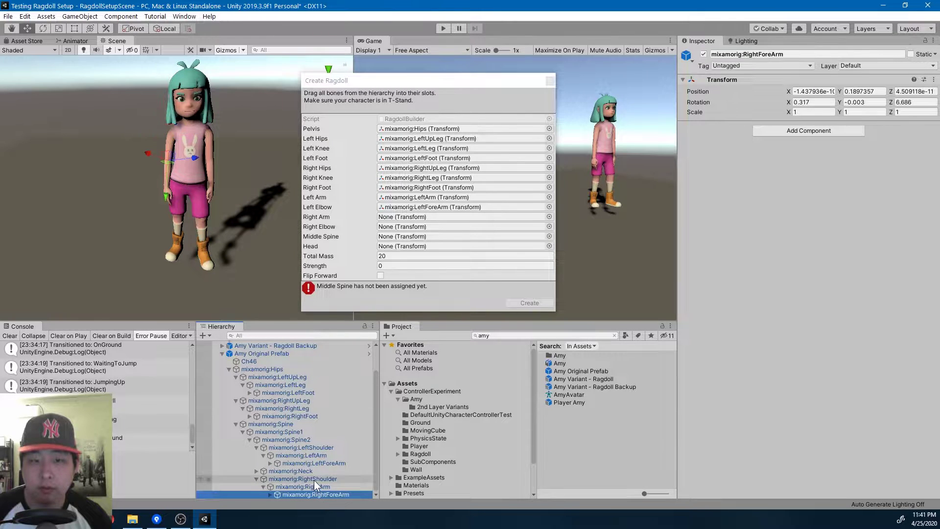
pyautogui.click(270, 495)
pyautogui.scroll(-1, 333, 490)
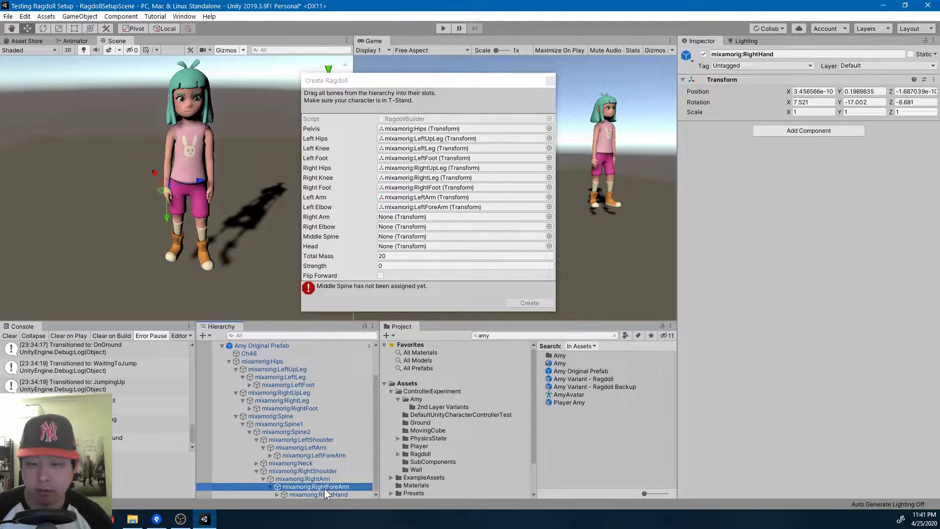
pyautogui.click(313, 479)
pyautogui.moveTo(313, 478); pyautogui.dragTo(397, 217)
pyautogui.moveTo(328, 488); pyautogui.dragTo(389, 227)
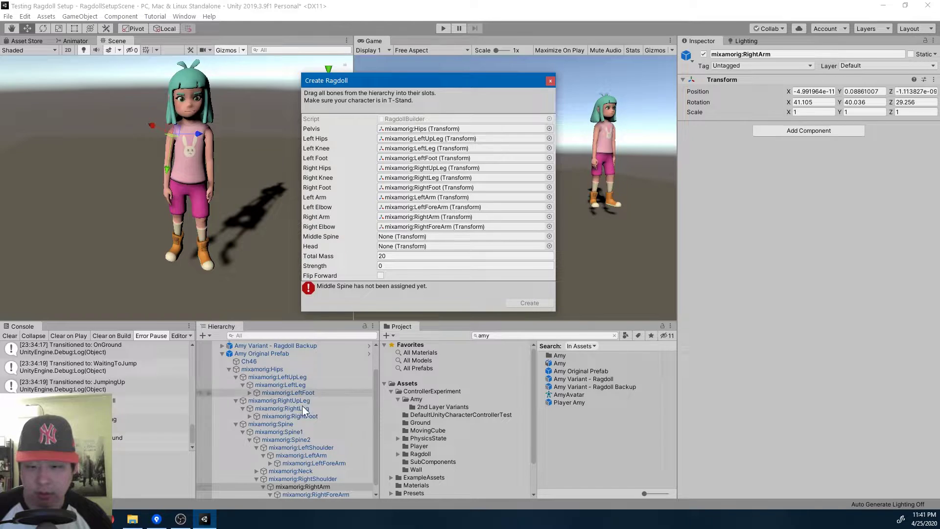
# Step: Fill Middle Spine with mixamorig:Spine1 and Head with mixamorig:Head
pyautogui.moveTo(296, 433); pyautogui.dragTo(387, 237)
pyautogui.click(256, 480)
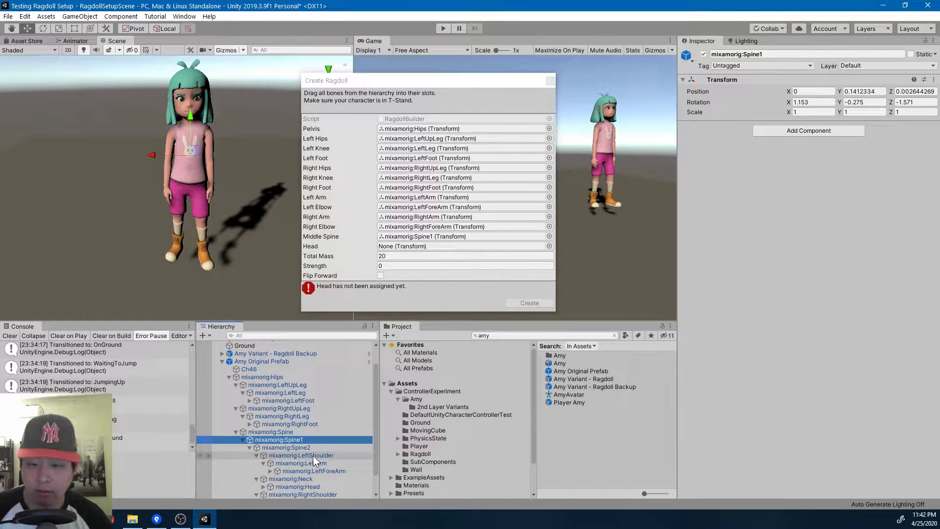
pyautogui.scroll(-1, 313, 456)
pyautogui.click(314, 462)
pyautogui.moveTo(306, 465); pyautogui.dragTo(387, 296)
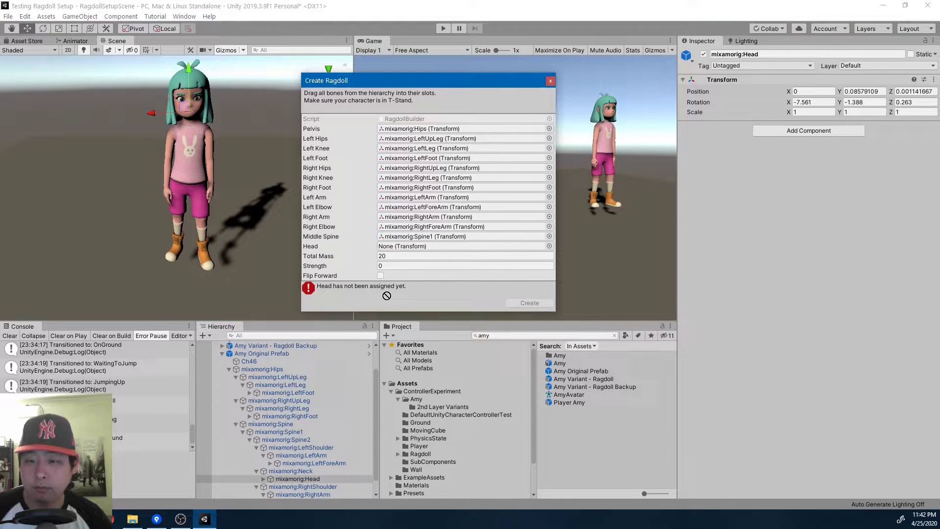
pyautogui.moveTo(401, 252); pyautogui.dragTo(402, 247)
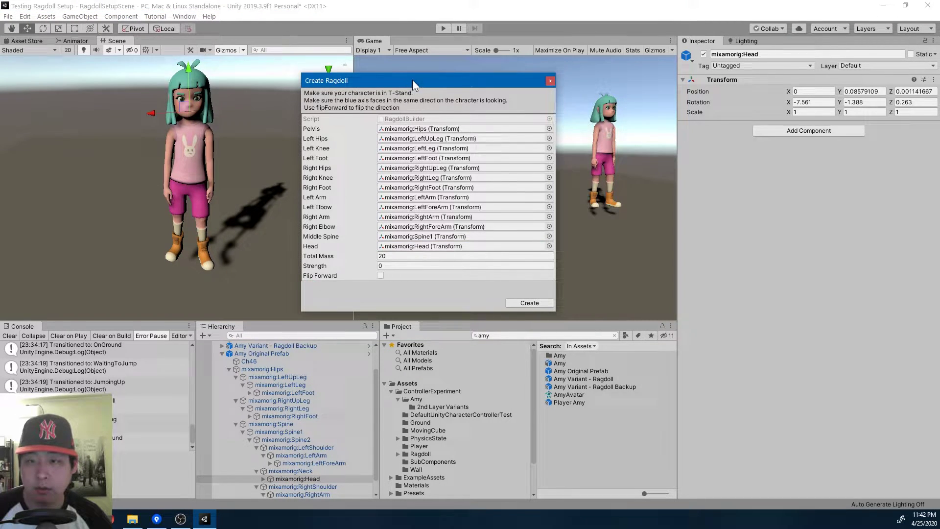
pyautogui.moveTo(412, 80); pyautogui.dragTo(371, 62)
# Step: Create the ragdoll, then shrink the Head bone's Sphere Collider radius to 0.11
pyautogui.click(486, 284)
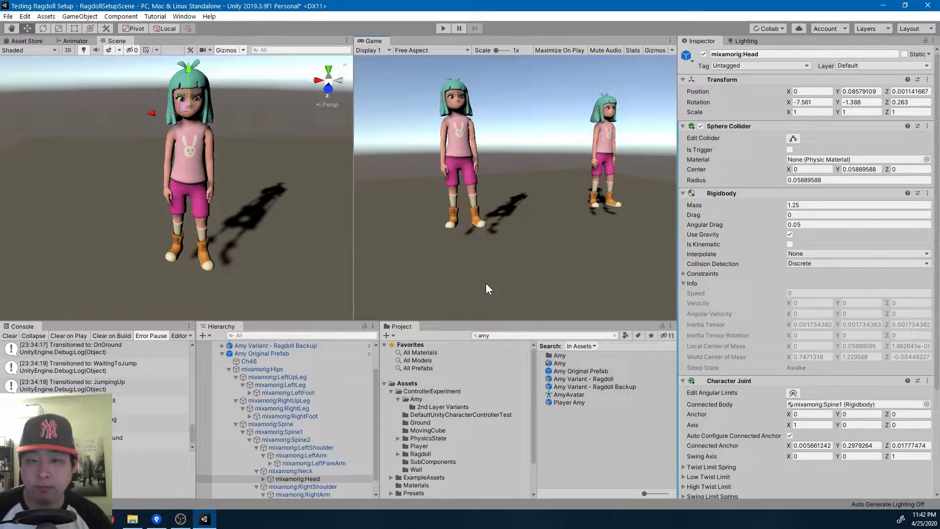
pyautogui.click(269, 353)
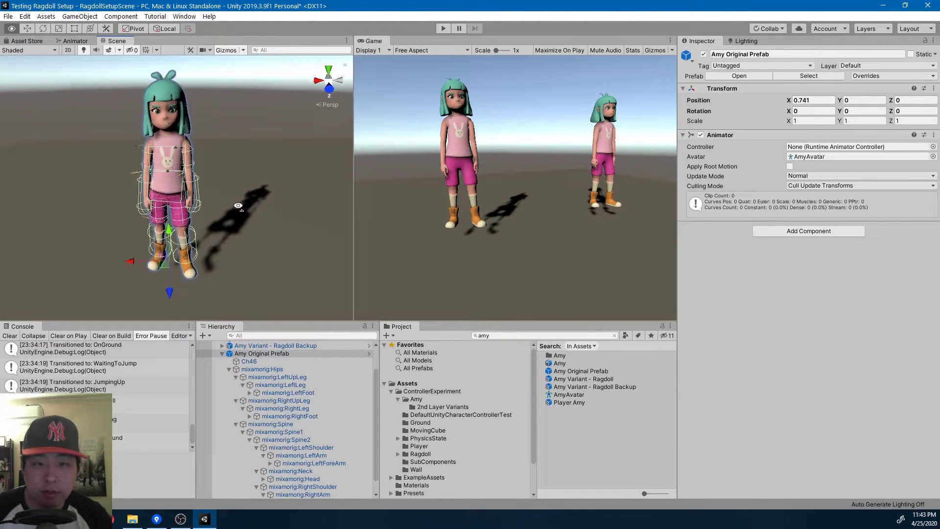
pyautogui.press('f')
pyautogui.keyDown('alt'); pyautogui.moveTo(234, 186); pyautogui.dragTo(264, 245); pyautogui.keyUp('alt')
pyautogui.scroll(5, 280, 307)
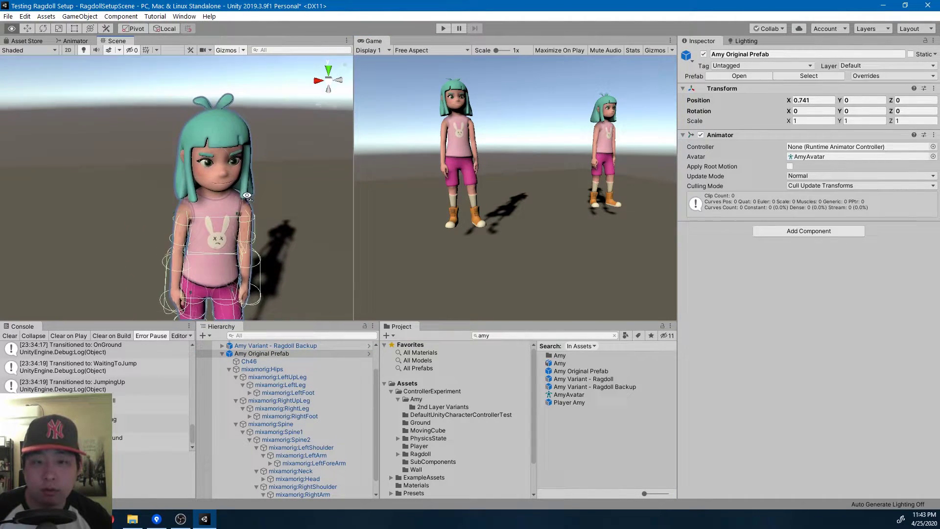
pyautogui.scroll(-1, 321, 435)
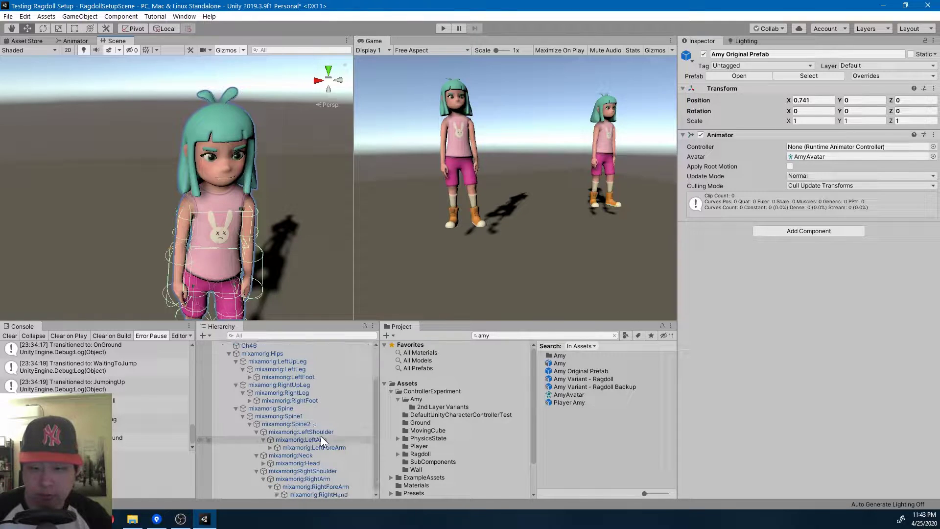
pyautogui.click(314, 463)
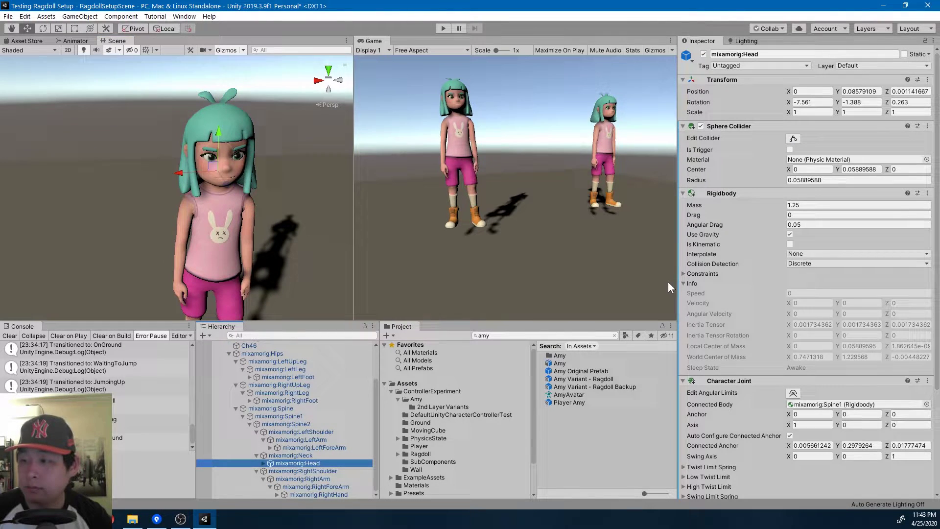
pyautogui.moveTo(780, 180)
pyautogui.mouseDown()
pyautogui.moveTo(794, 181)
pyautogui.moveTo(783, 182)
pyautogui.mouseUp()
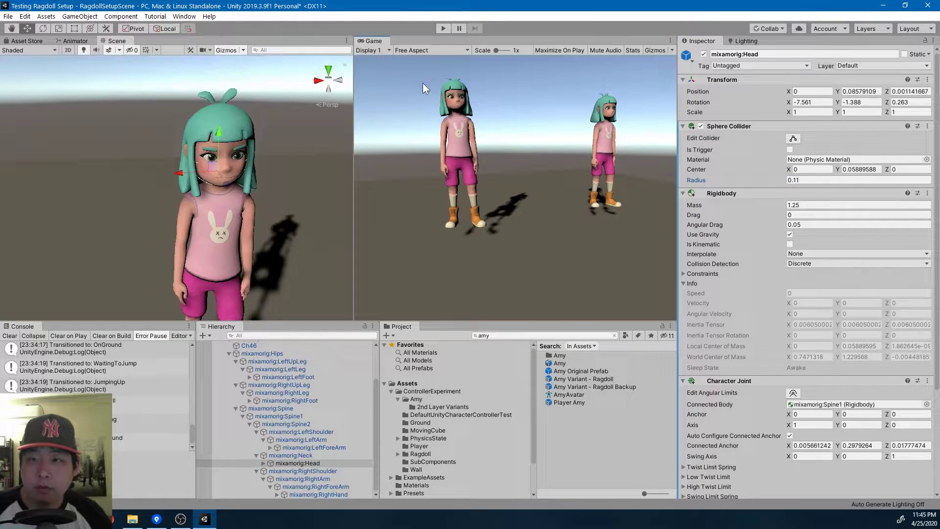
# Step: Play the scene and view the new Amy ragdoll collapsed limp beside the backup
pyautogui.click(443, 28)
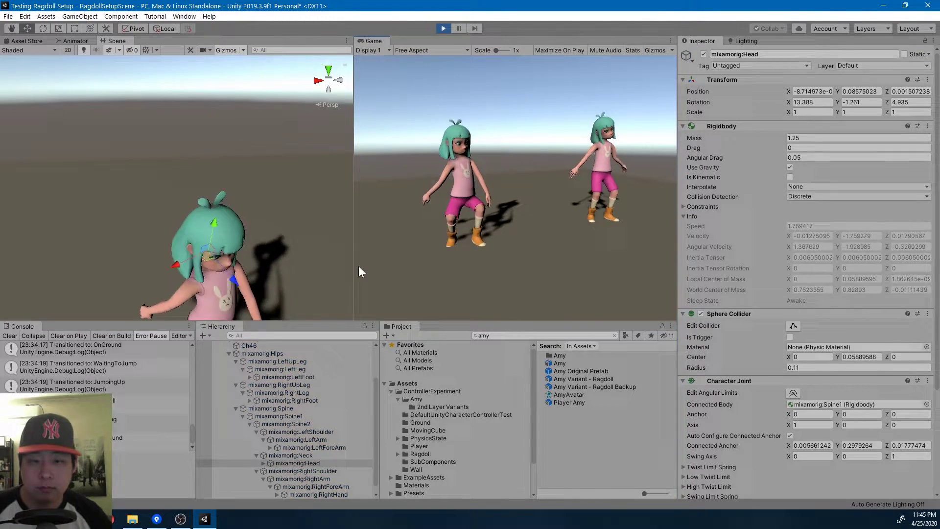
pyautogui.keyDown('alt'); pyautogui.moveTo(284, 230); pyautogui.dragTo(276, 255); pyautogui.keyUp('alt')
pyautogui.scroll(2, 284, 387)
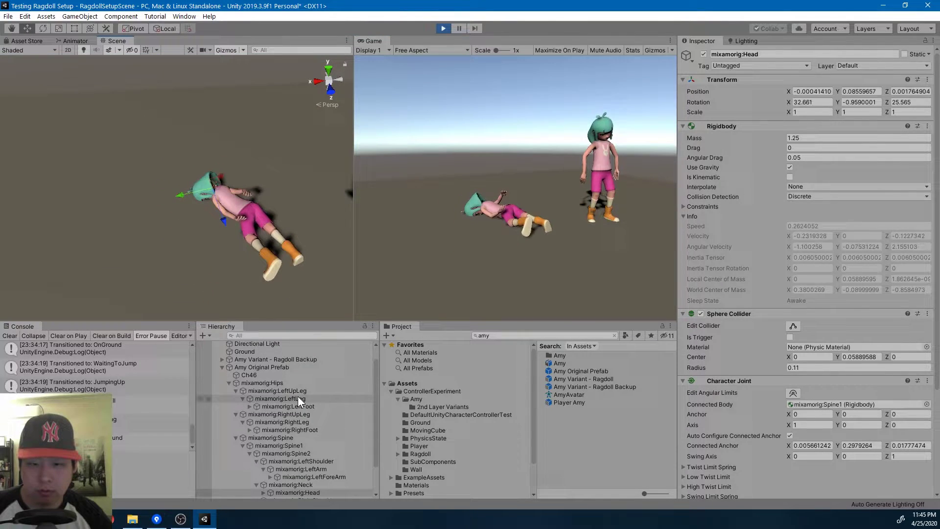
pyautogui.click(266, 367)
pyautogui.moveTo(230, 230)
pyautogui.keyDown('alt'); pyautogui.mouseDown()
pyautogui.moveTo(236, 242)
pyautogui.moveTo(222, 245)
pyautogui.mouseUp(); pyautogui.keyUp('alt')
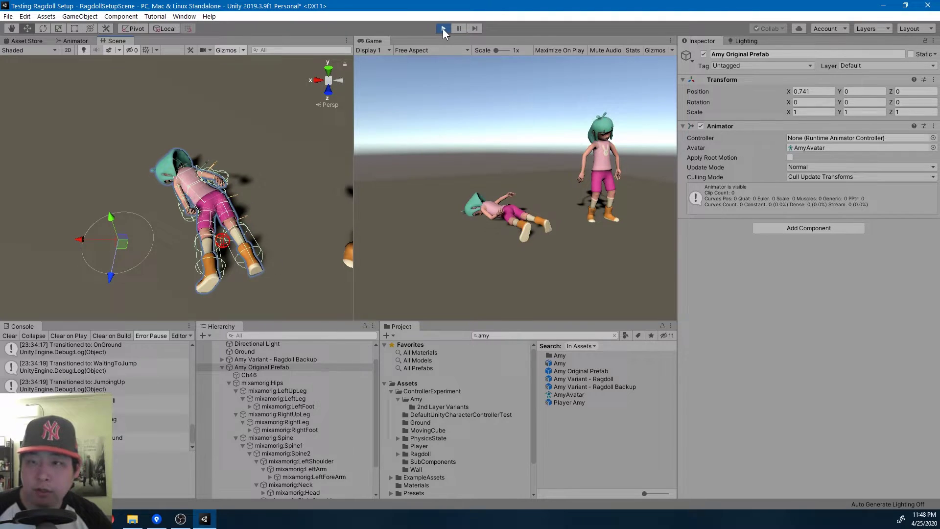
# Step: Stop play mode and tick Is Kinematic on the mixamorig:Hips Rigidbody
pyautogui.click(443, 28)
pyautogui.click(279, 383)
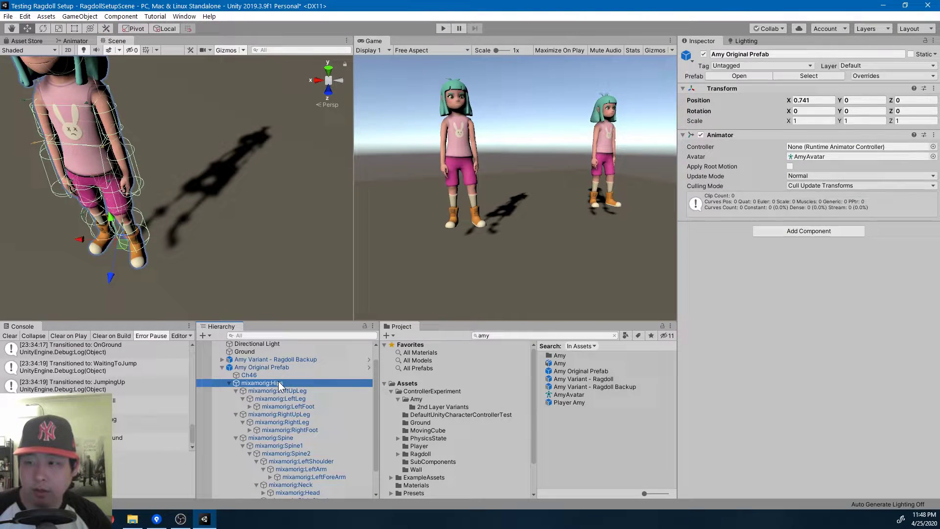
pyautogui.click(791, 177)
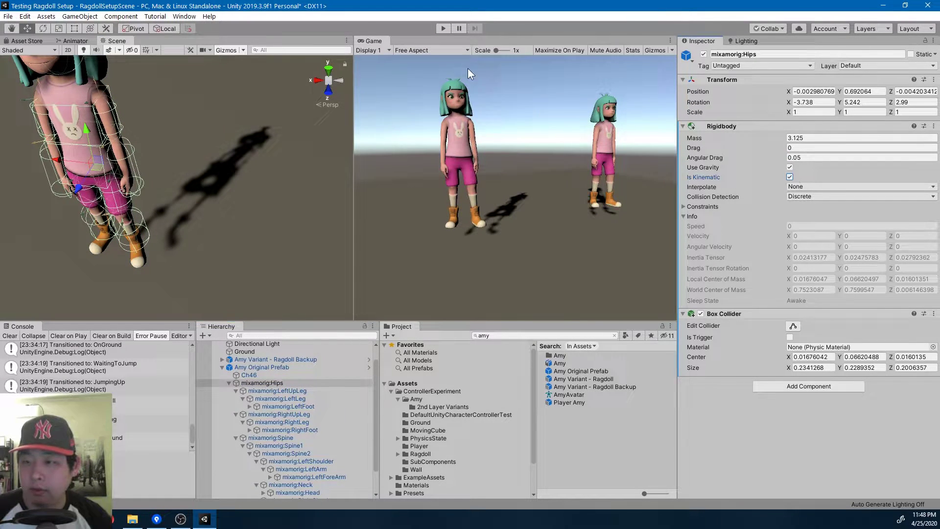
# Step: In play mode, rotate the fixed hips so the ragdoll hangs bent over
pyautogui.click(443, 29)
pyautogui.click(269, 383)
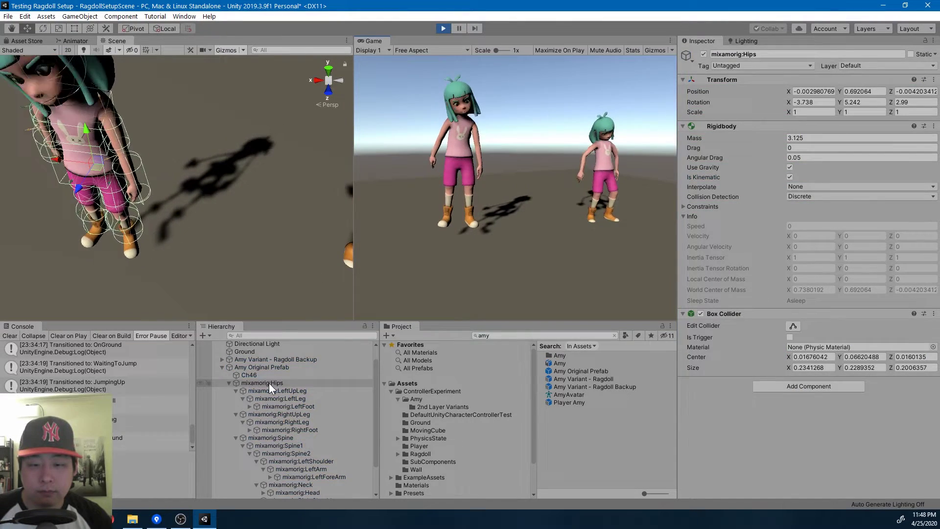
pyautogui.moveTo(87, 132); pyautogui.dragTo(295, 152, button='right')
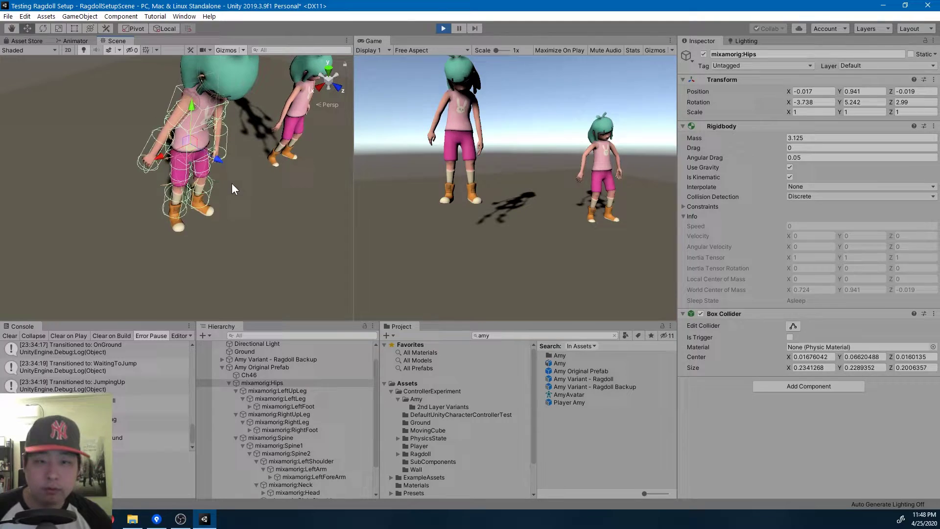
pyautogui.press('e')
pyautogui.moveTo(292, 162); pyautogui.dragTo(274, 157)
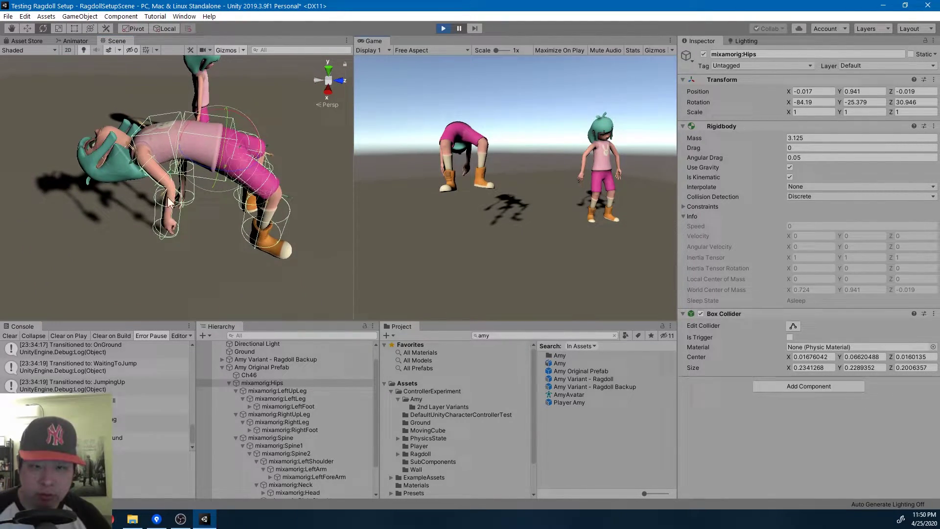
# Step: Select mixamorig:RightArm and reshape its Character Joint angular limit arcs in the Scene view
pyautogui.scroll(-3, 339, 466)
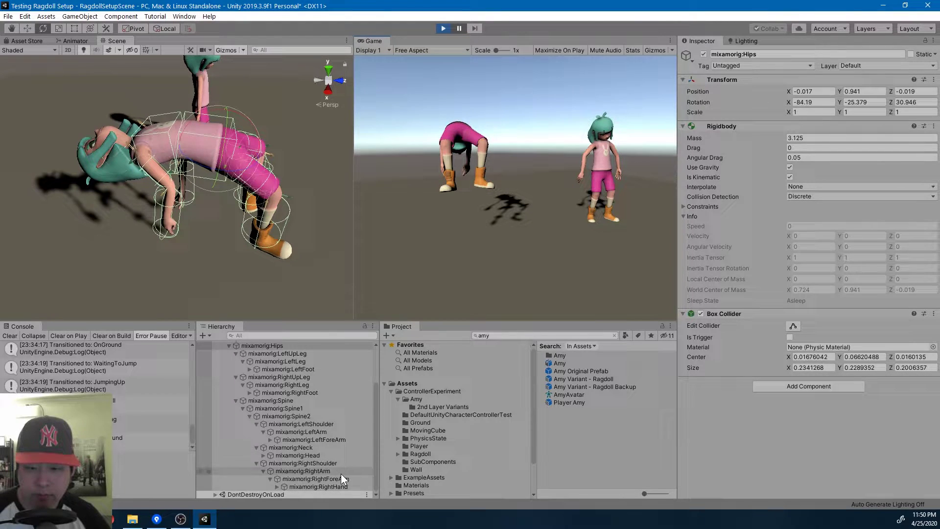
pyautogui.doubleClick(335, 470)
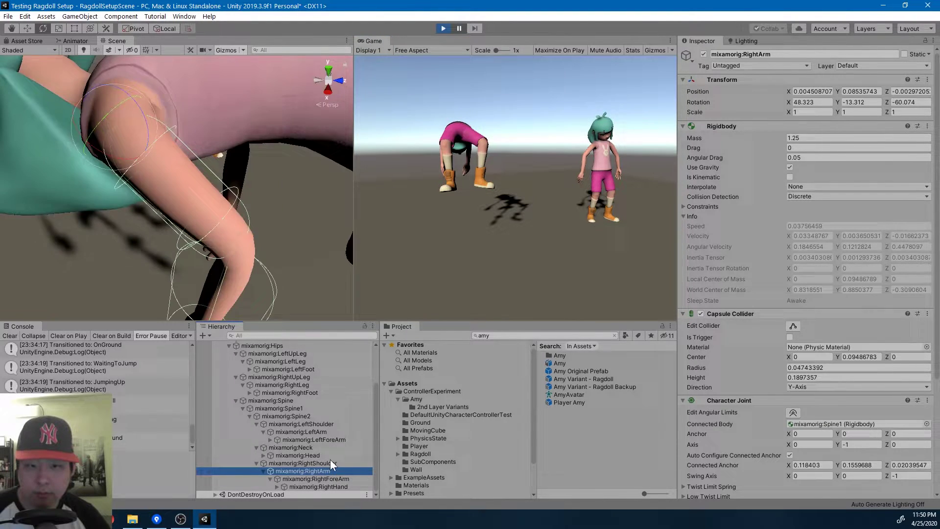
pyautogui.scroll(-4, 768, 328)
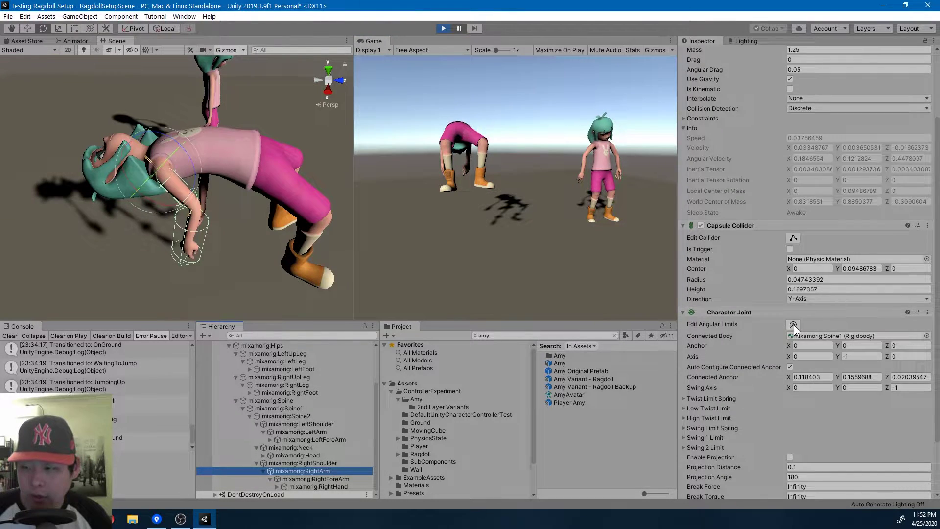
pyautogui.click(794, 325)
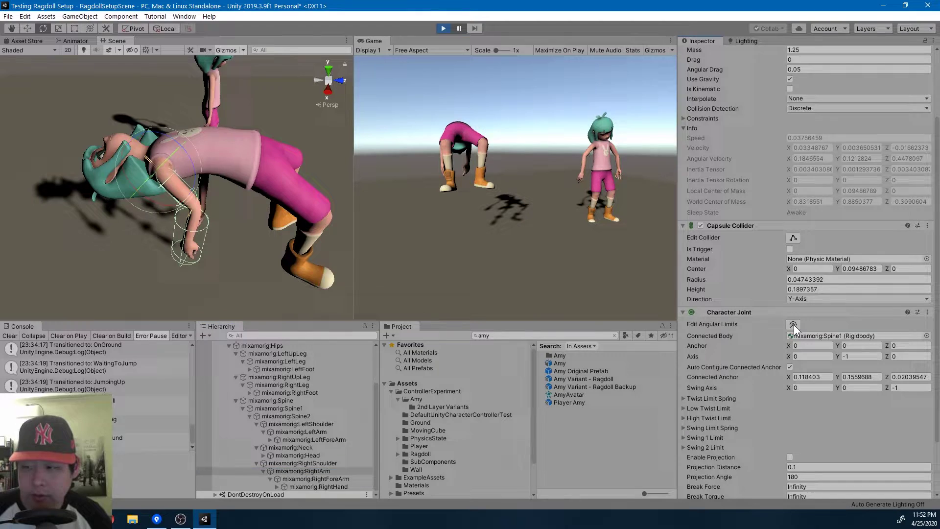
pyautogui.keyDown('alt'); pyautogui.moveTo(314, 255); pyautogui.dragTo(259, 237); pyautogui.keyUp('alt')
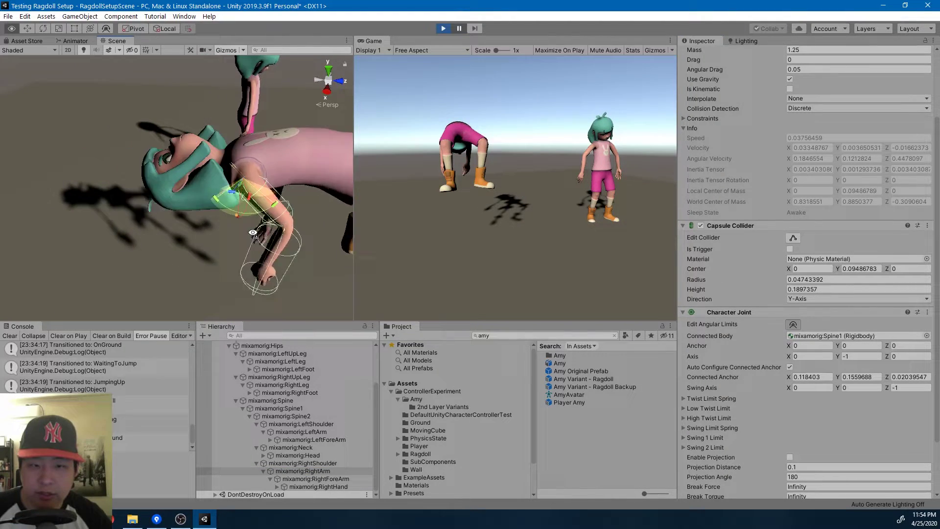
pyautogui.moveTo(253, 233); pyautogui.dragTo(118, 162, button='right')
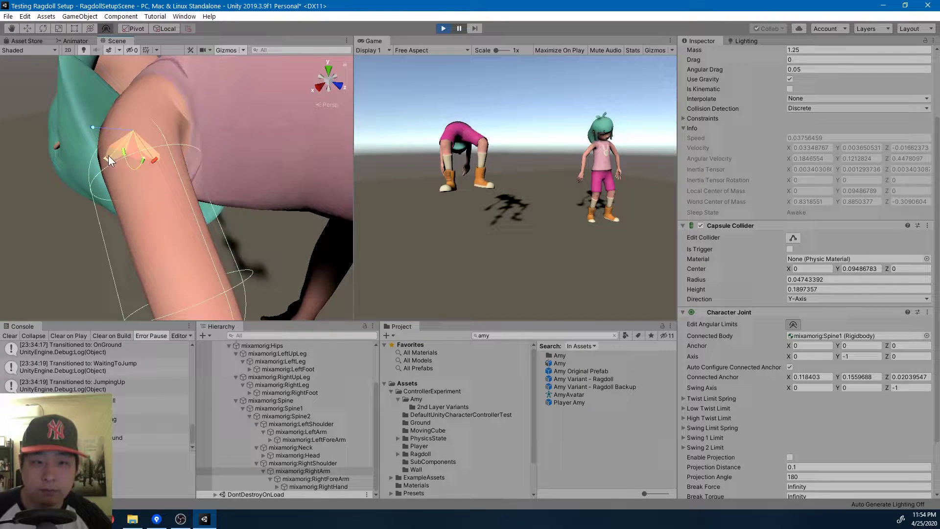
pyautogui.moveTo(105, 159); pyautogui.dragTo(122, 157)
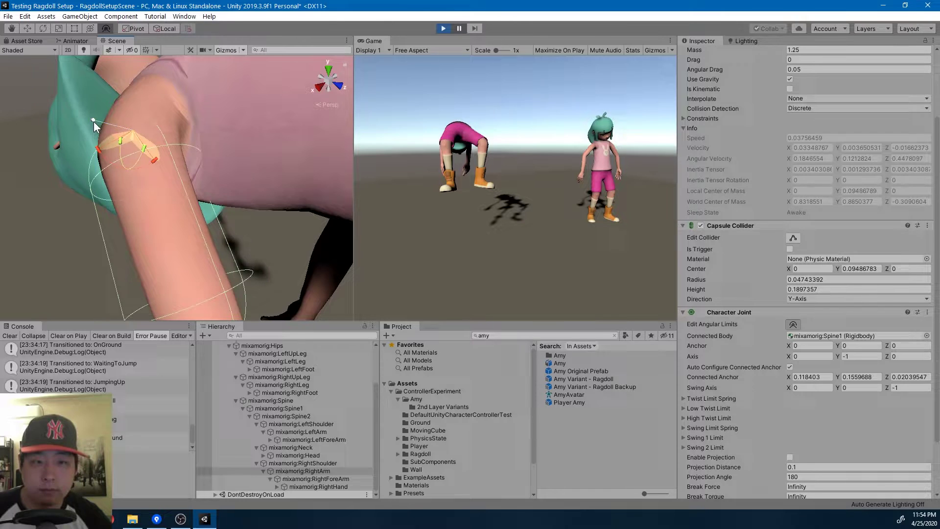
pyautogui.moveTo(170, 190); pyautogui.dragTo(170, 242, button='right')
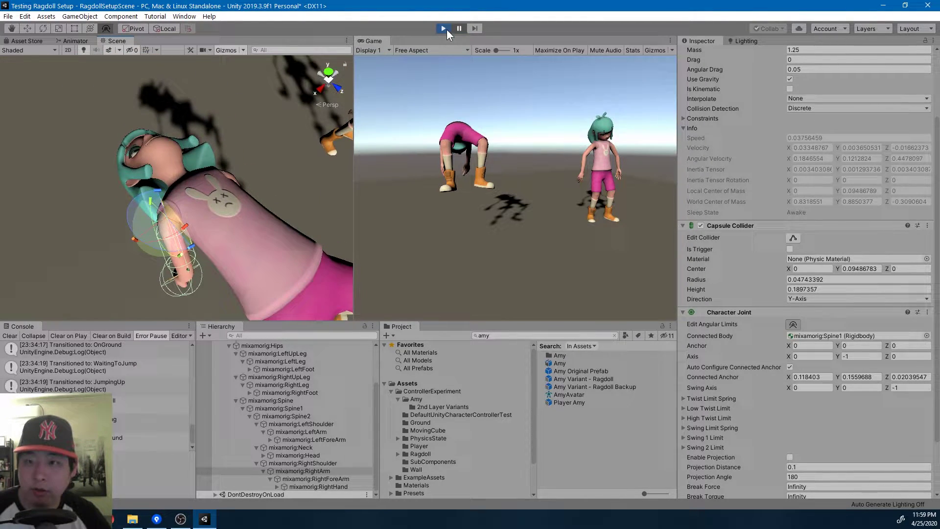
pyautogui.moveTo(268, 227); pyautogui.dragTo(279, 238, button='right')
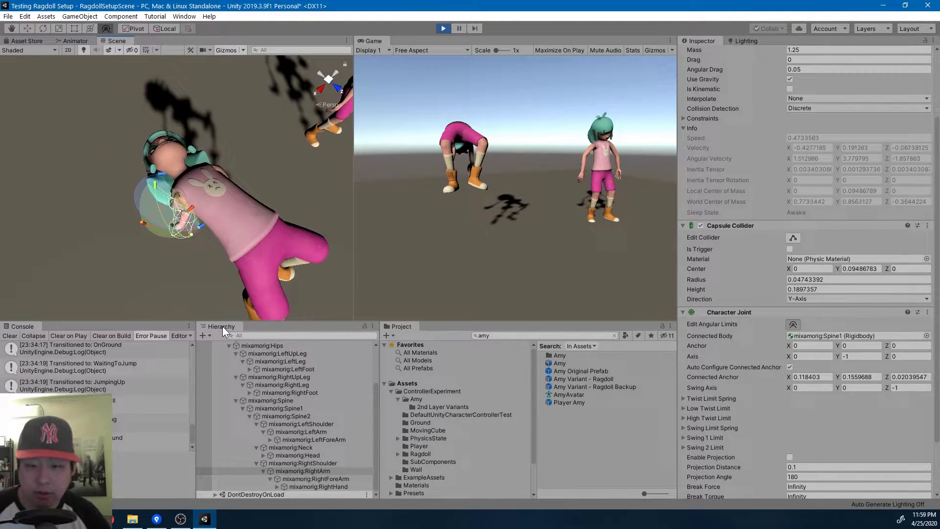
# Step: Expand the twist and swing limit foldouts (High Twist 10, Swing 1 50), then stop Play
pyautogui.click(318, 471)
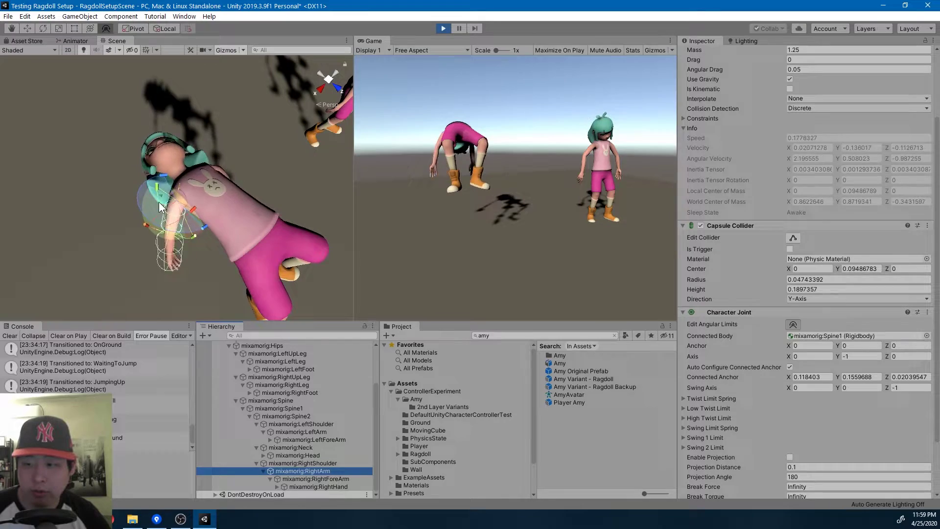
pyautogui.click(684, 399)
pyautogui.scroll(-3, 686, 398)
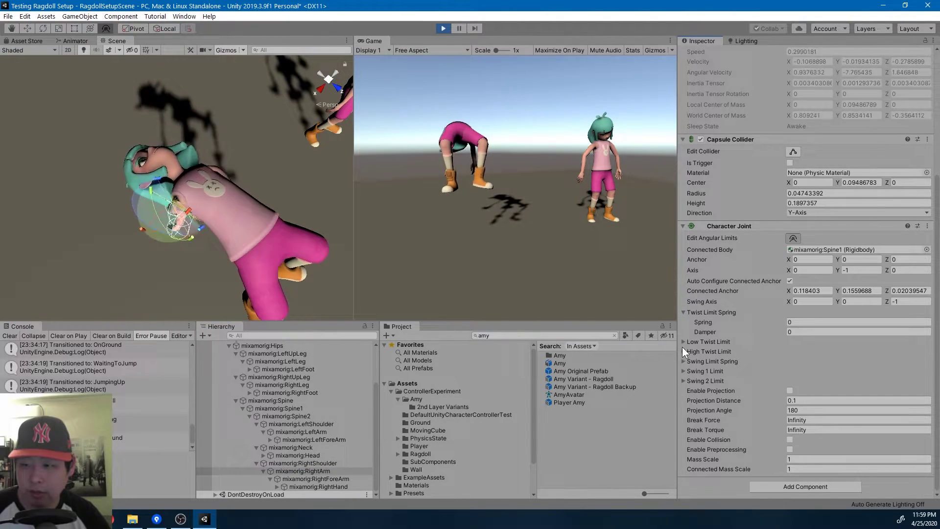
pyautogui.click(683, 344)
pyautogui.click(683, 380)
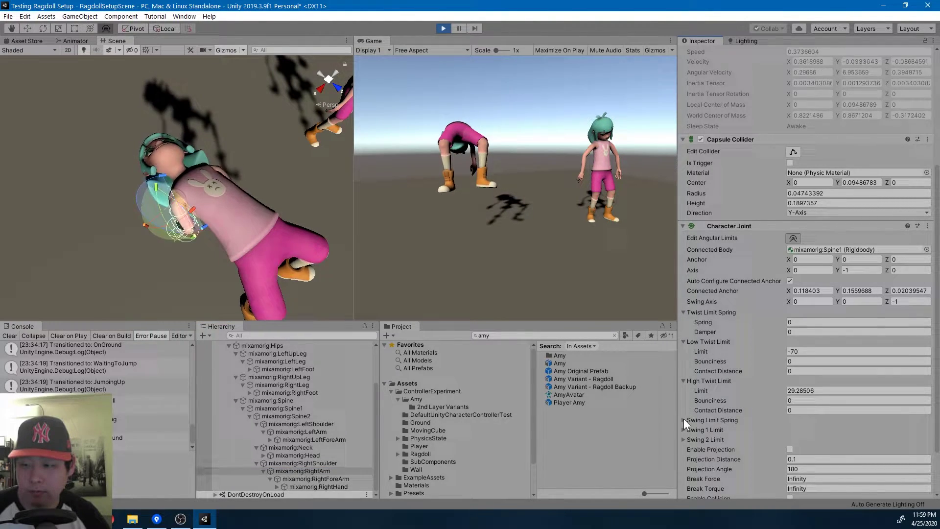
pyautogui.click(684, 420)
pyautogui.click(684, 449)
pyautogui.scroll(-3, 685, 447)
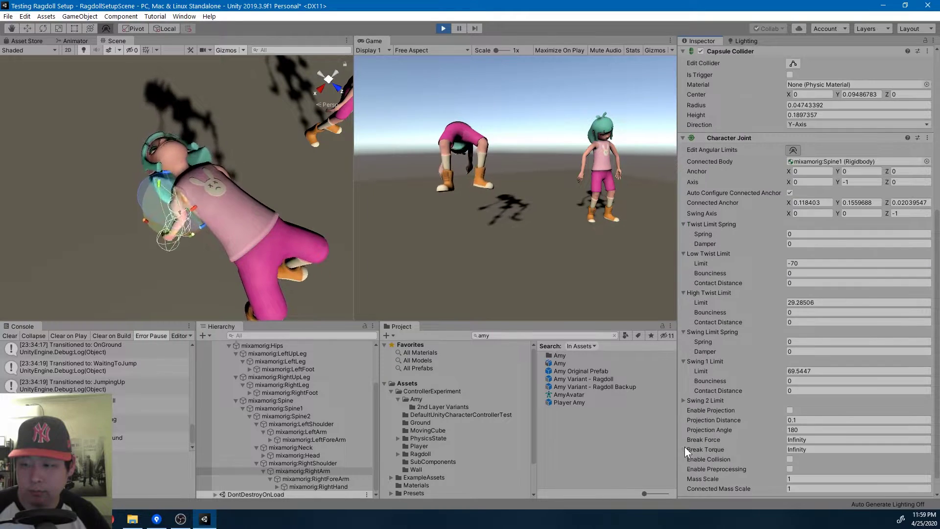
pyautogui.click(683, 400)
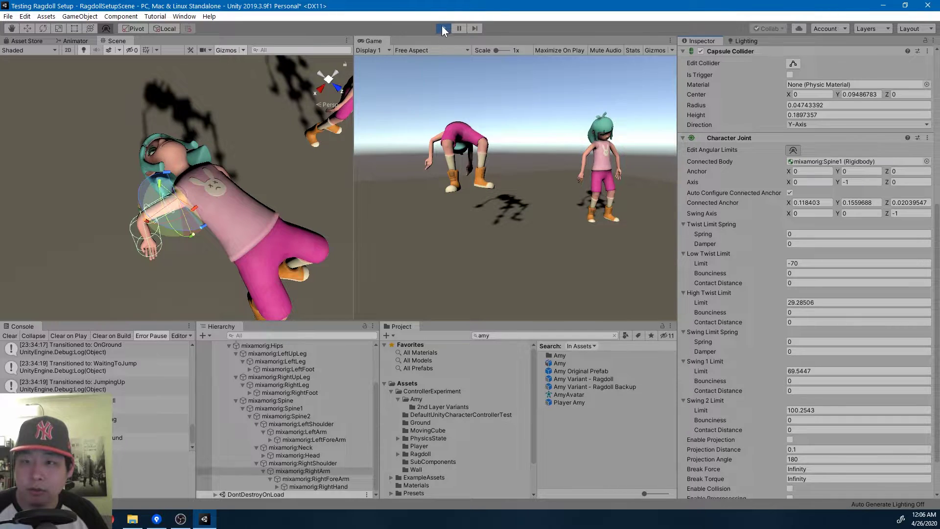
pyautogui.click(443, 28)
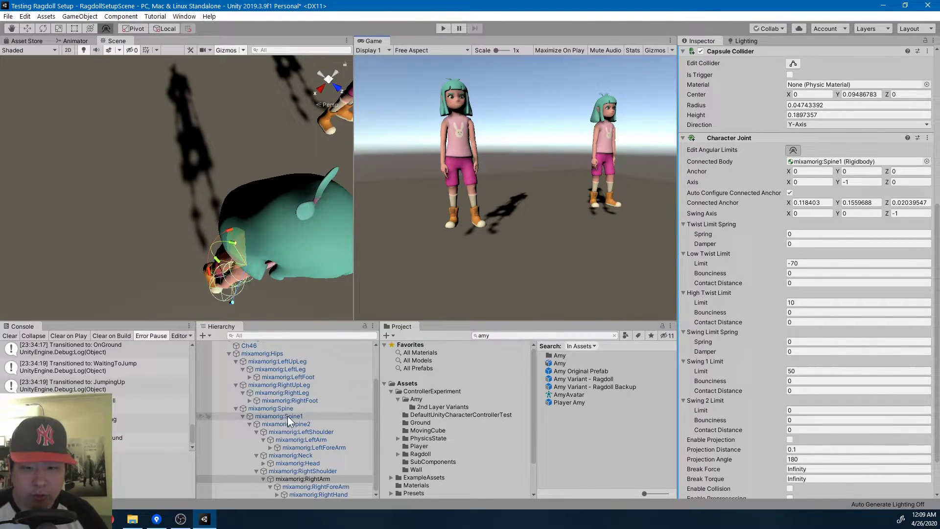
# Step: Delete Amy Original Prefab from the scene
pyautogui.scroll(3, 287, 416)
pyautogui.doubleClick(264, 383)
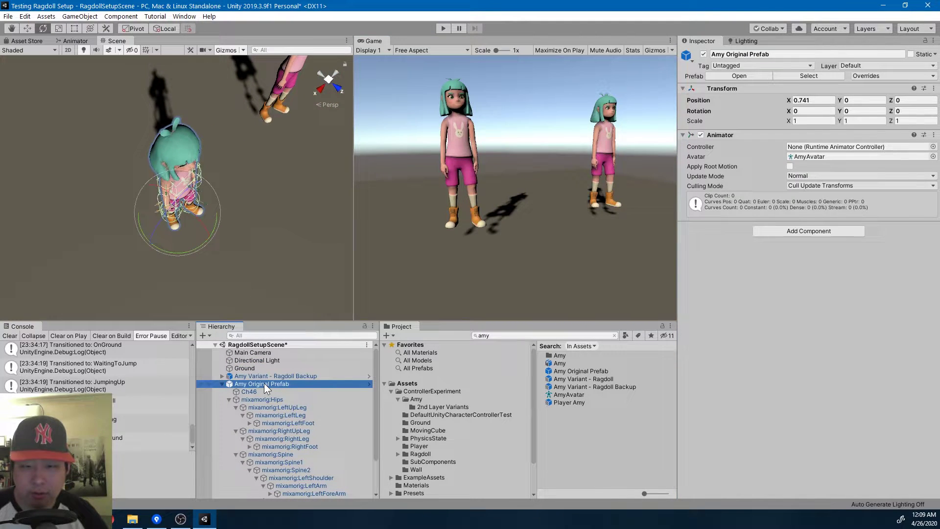
pyautogui.press('Delete')
# Step: Inspect the Ragdoll Backup variant's Hips Configurable Joint and connected body, then start Play
pyautogui.doubleClick(287, 376)
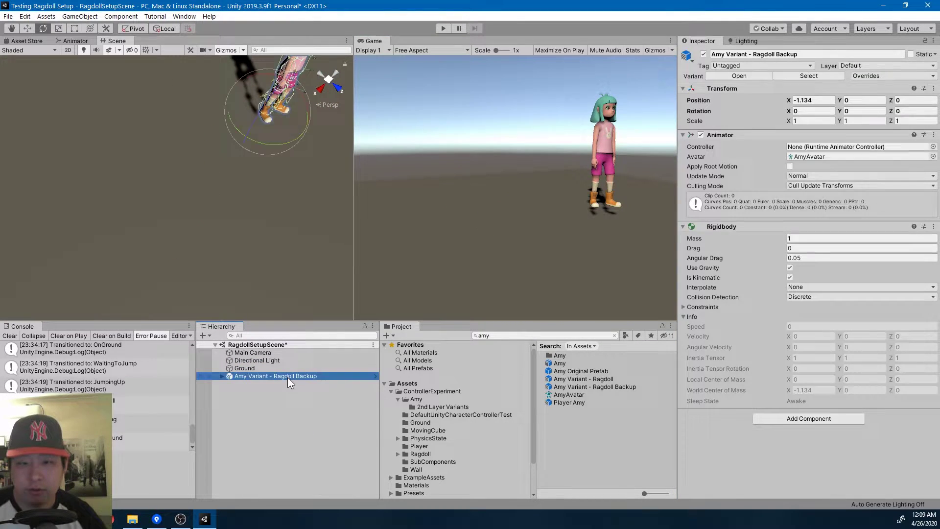
pyautogui.keyDown('alt'); pyautogui.moveTo(220, 211); pyautogui.dragTo(150, 161); pyautogui.keyUp('alt')
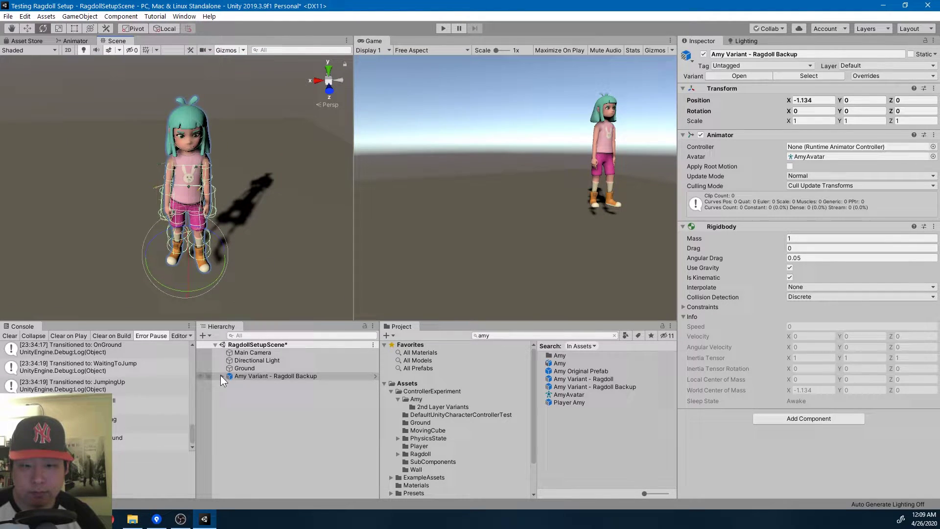
pyautogui.click(222, 377)
pyautogui.click(229, 392)
pyautogui.click(279, 391)
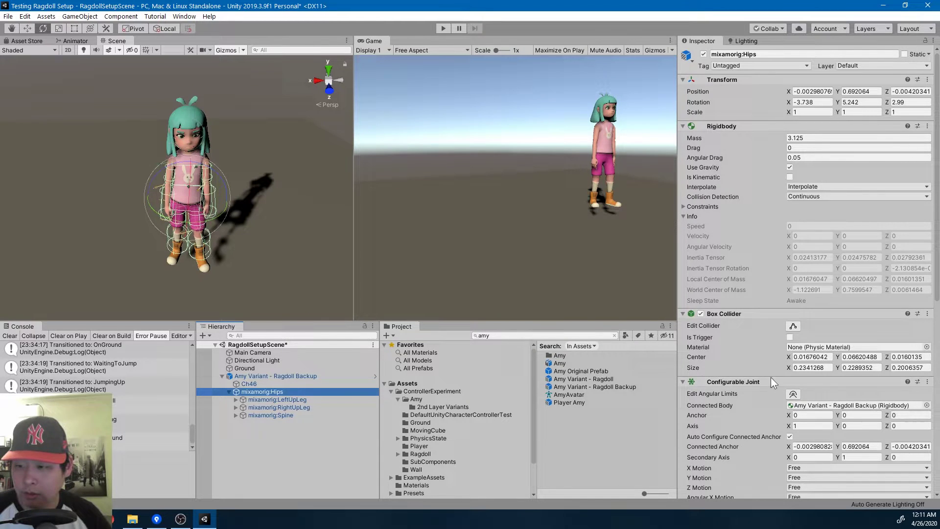
pyautogui.scroll(-3, 772, 413)
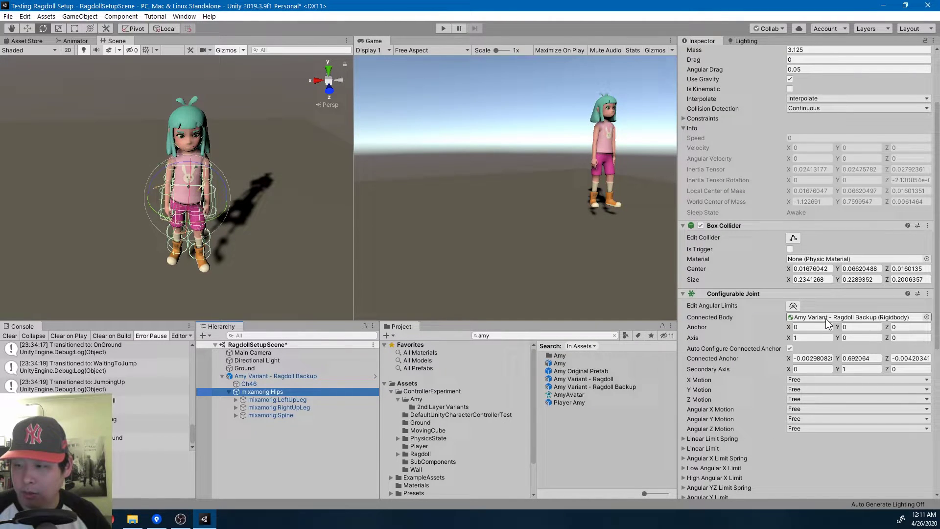
pyautogui.click(827, 318)
pyautogui.click(289, 376)
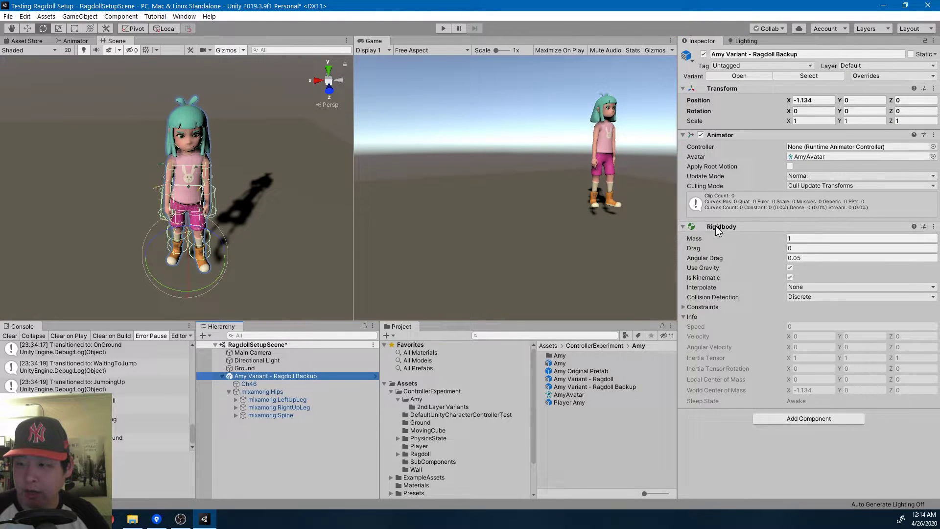
pyautogui.click(444, 27)
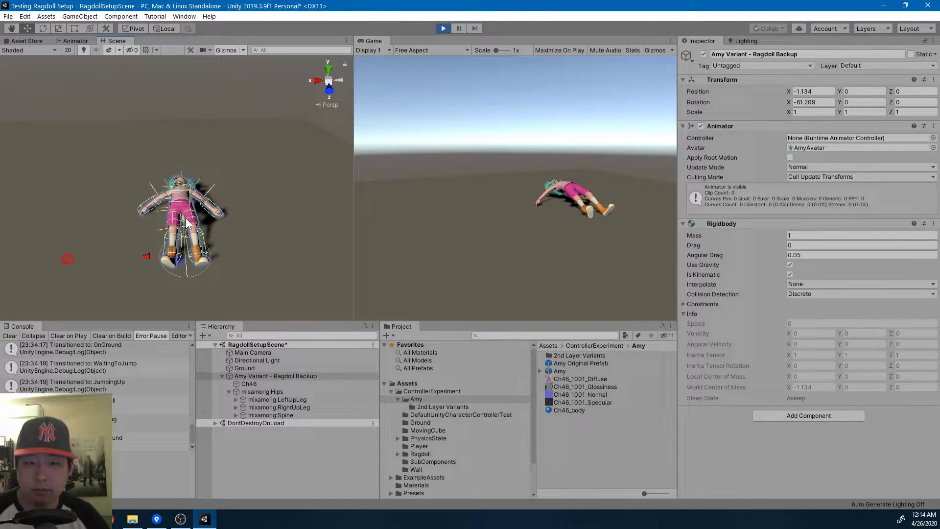
# Step: Rotate the fallen ragdoll upright with the Rotate tool, then select and drag mixamorig:Hips
pyautogui.keyDown('alt'); pyautogui.moveTo(192, 198); pyautogui.dragTo(267, 220); pyautogui.keyUp('alt')
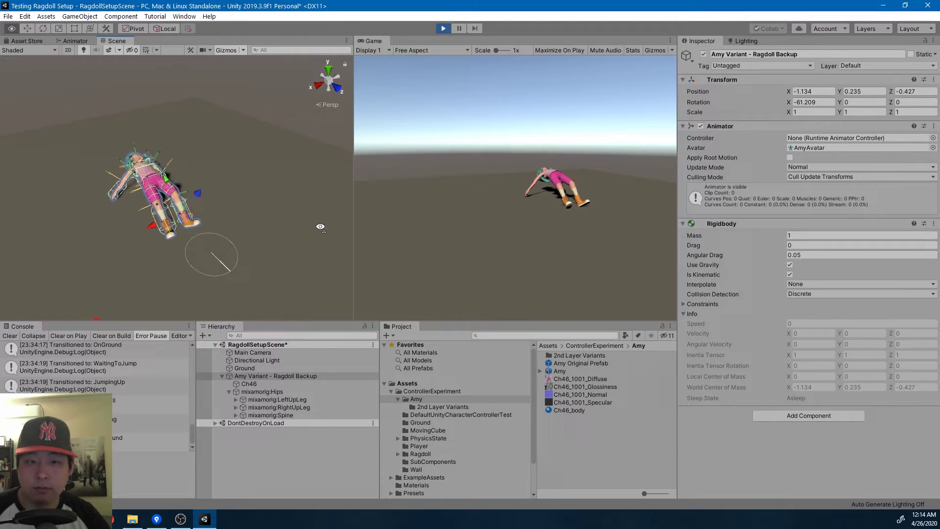
pyautogui.press('e')
pyautogui.moveTo(201, 189); pyautogui.dragTo(235, 240)
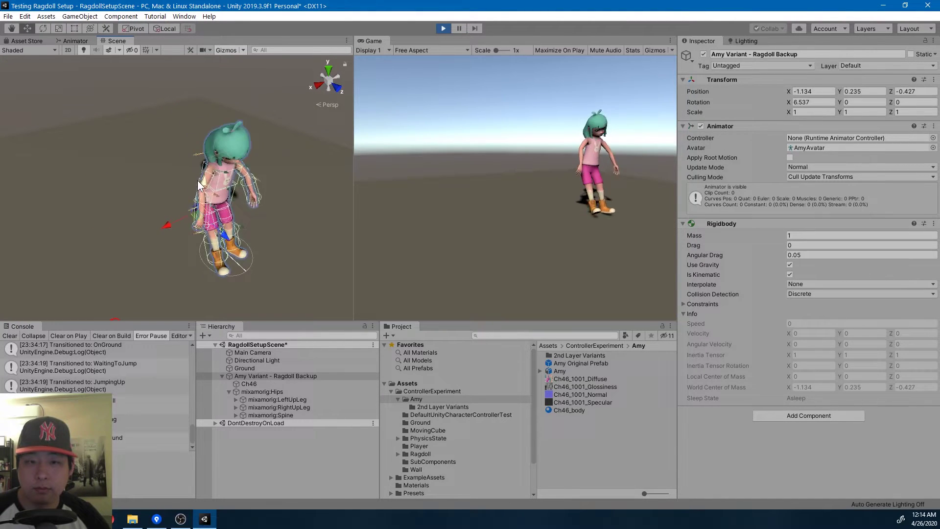
pyautogui.press('w')
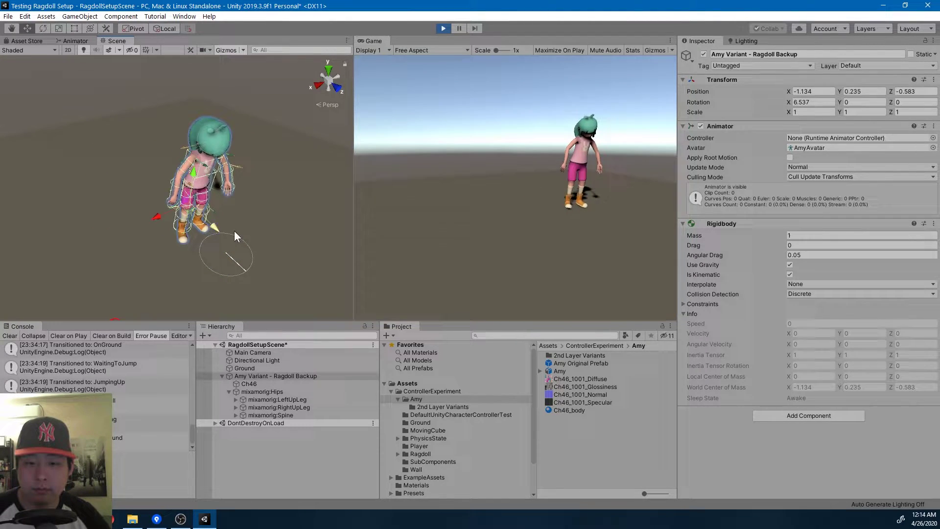
pyautogui.click(267, 392)
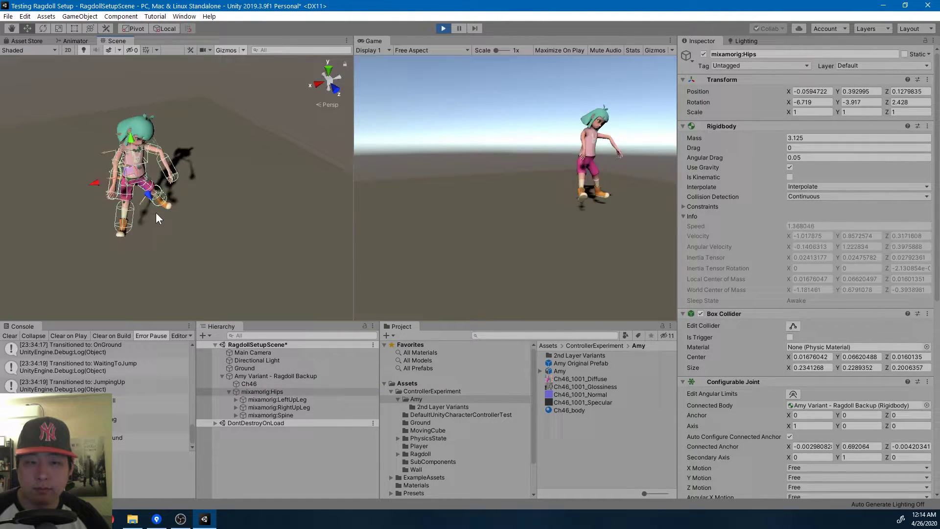
pyautogui.moveTo(118, 149); pyautogui.dragTo(146, 110)
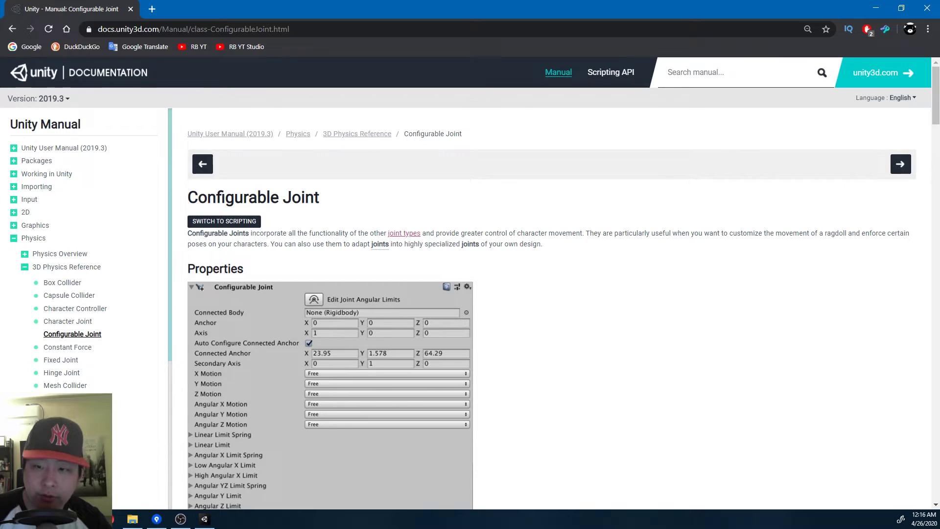
# Step: Expand the hip joint's X, Y, Z, Angular X and Angular YZ Drive foldouts (springs 500 and 50)
pyautogui.click(205, 519)
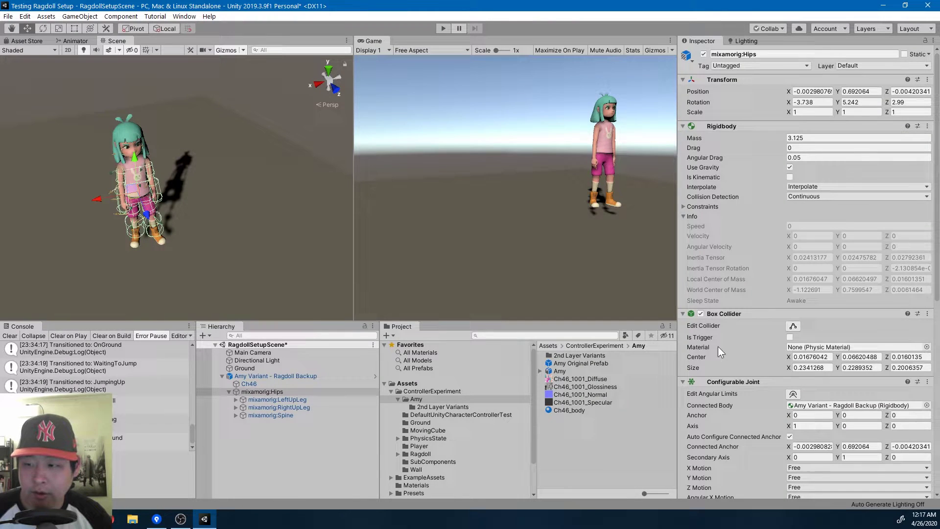
pyautogui.scroll(-6, 718, 346)
pyautogui.scroll(-4, 841, 254)
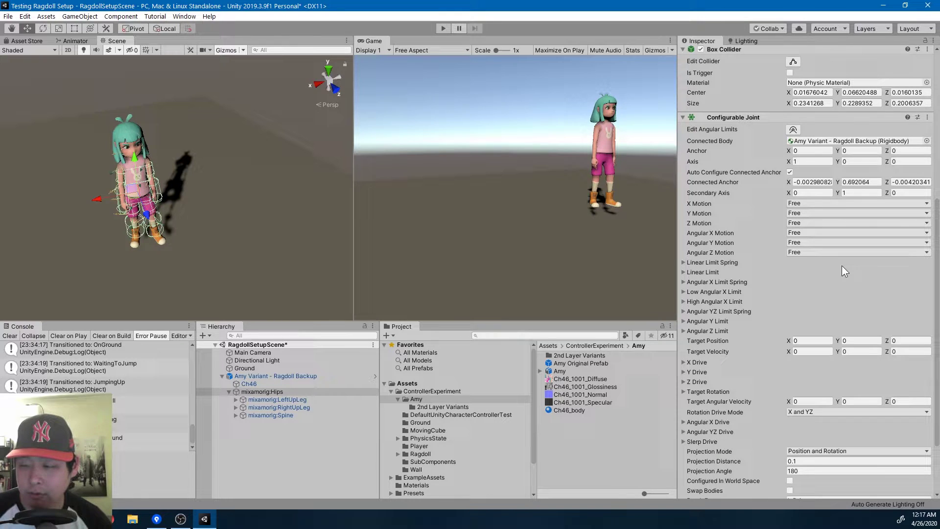
pyautogui.click(684, 363)
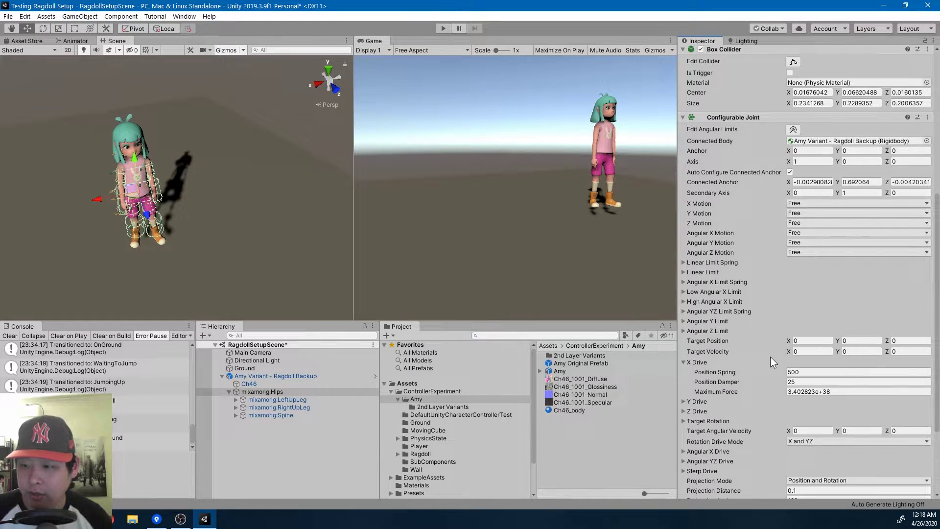
pyautogui.scroll(-3, 769, 357)
pyautogui.click(684, 313)
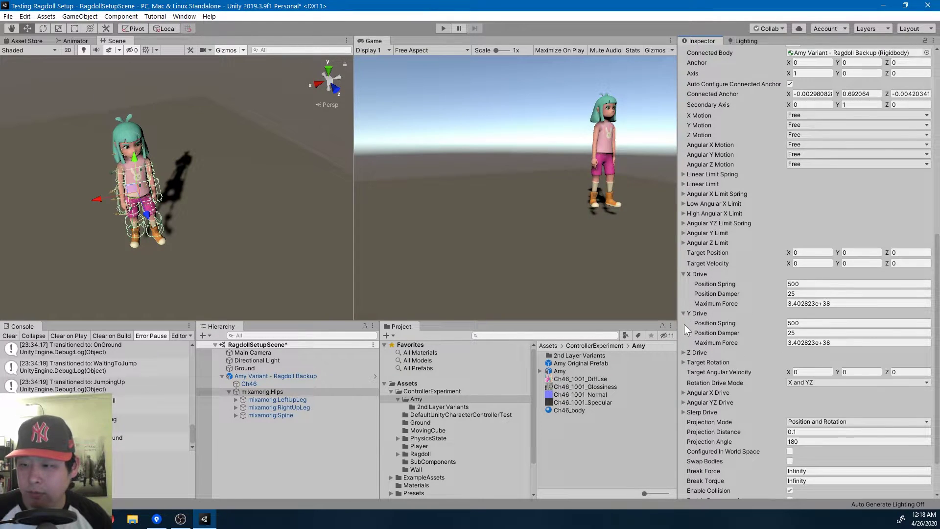
pyautogui.click(684, 352)
pyautogui.scroll(-3, 766, 357)
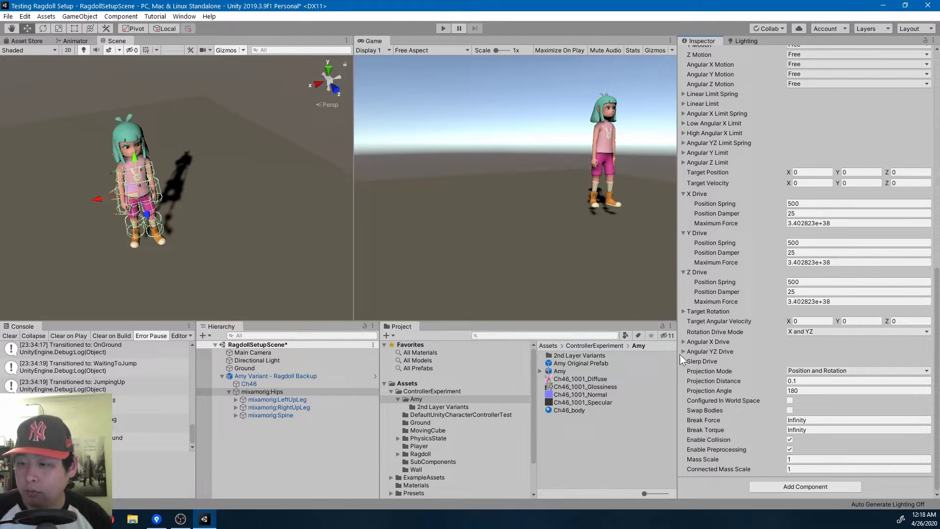
pyautogui.click(684, 342)
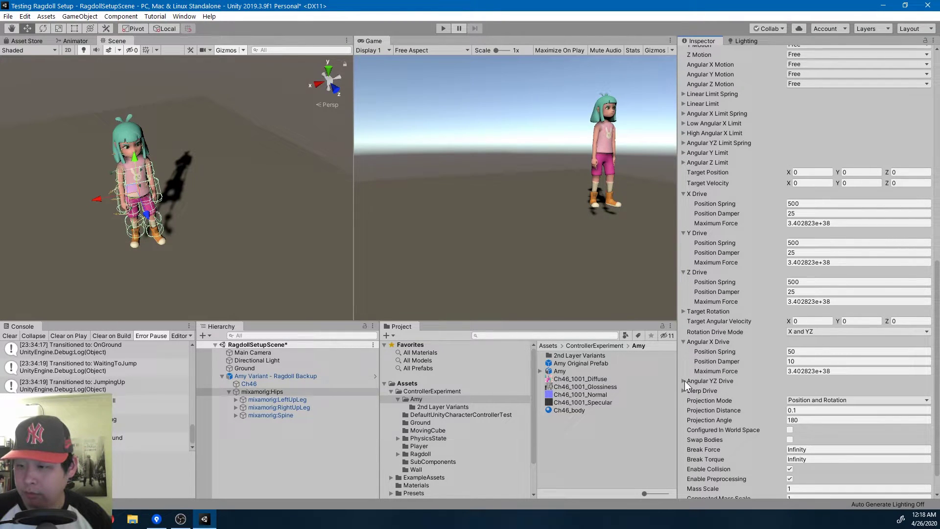
pyautogui.click(684, 381)
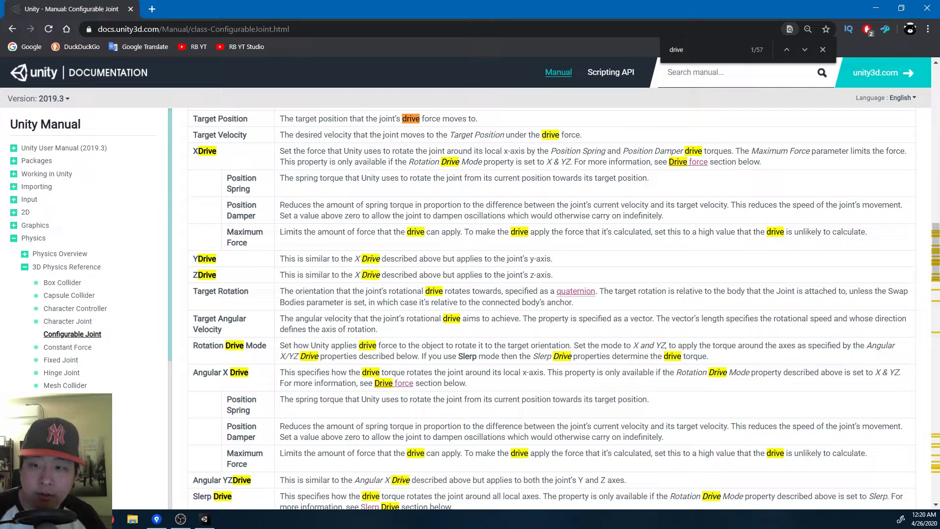
# Step: Return to the Unity editor from the Configurable Joint manual page
pyautogui.click(205, 520)
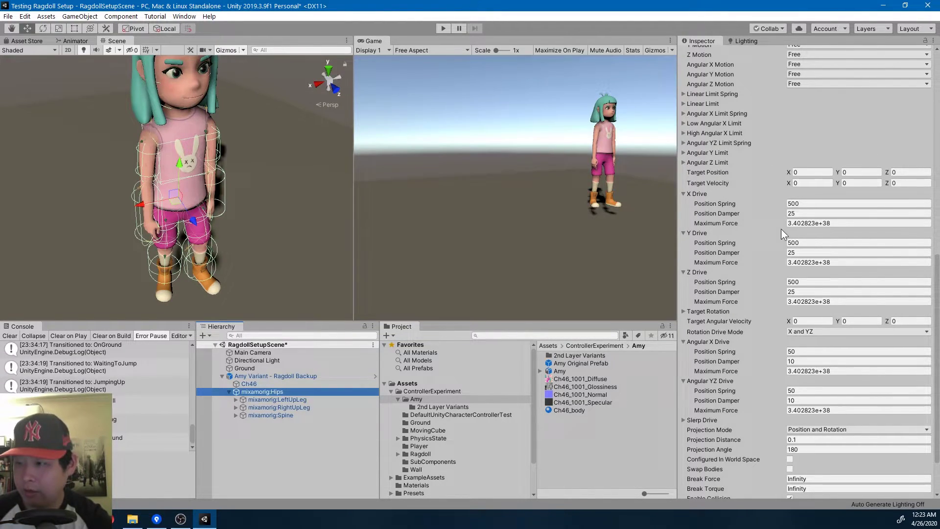
# Step: Set the X, Y and Z Drive position springs to 0 and start Play
pyautogui.click(809, 204)
pyautogui.write('0')
pyautogui.click(808, 242)
pyautogui.write('0')
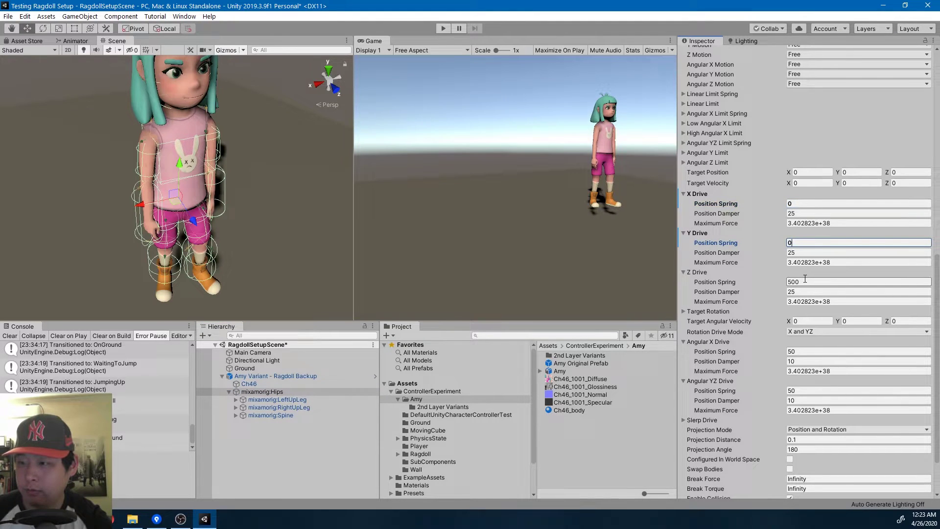
pyautogui.click(805, 282)
pyautogui.write('0')
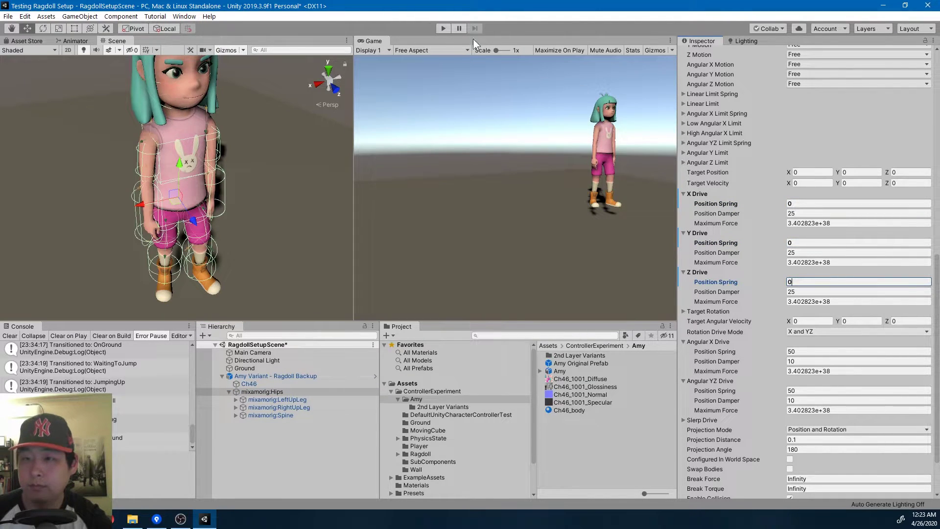
pyautogui.click(444, 29)
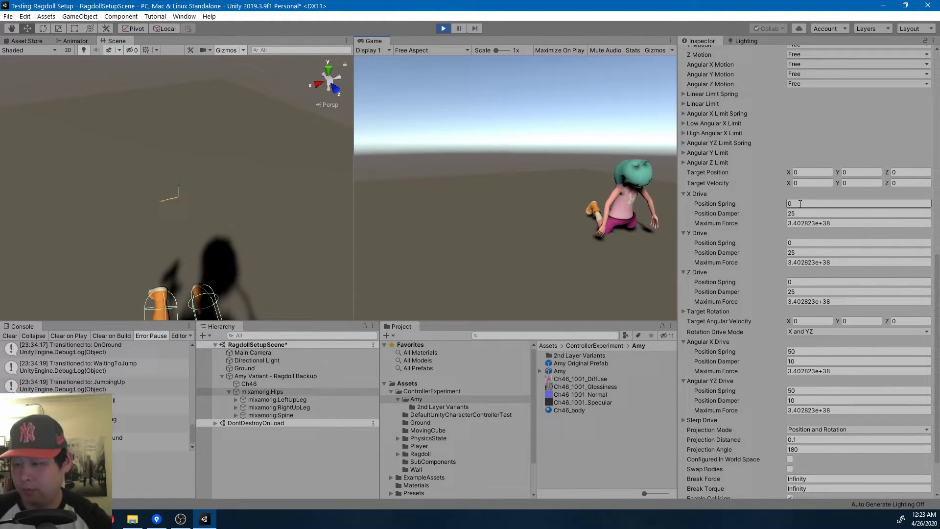
# Step: Raise the X, Y and Z Drive position springs to 1000
pyautogui.click(800, 204)
pyautogui.write('100')
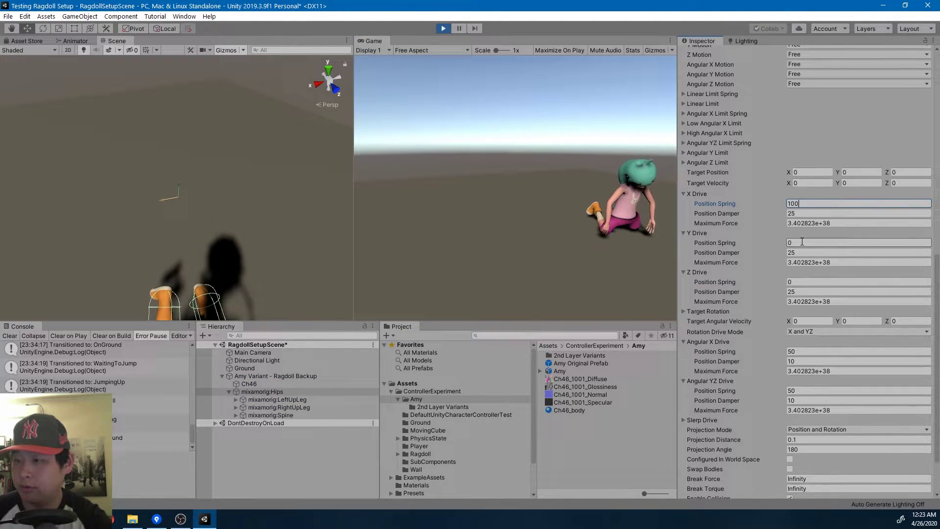
pyautogui.write('0')
pyautogui.click(802, 242)
pyautogui.write('1000')
pyautogui.click(802, 282)
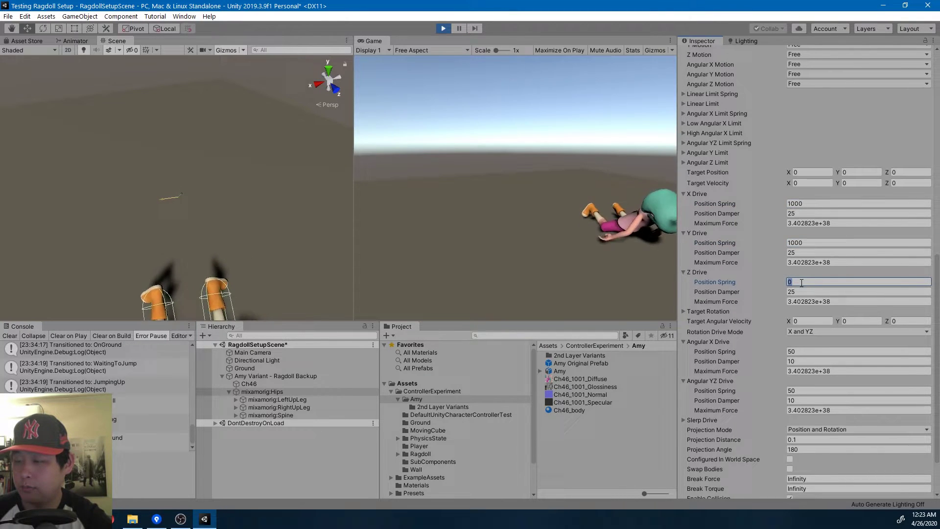
pyautogui.write('1000')
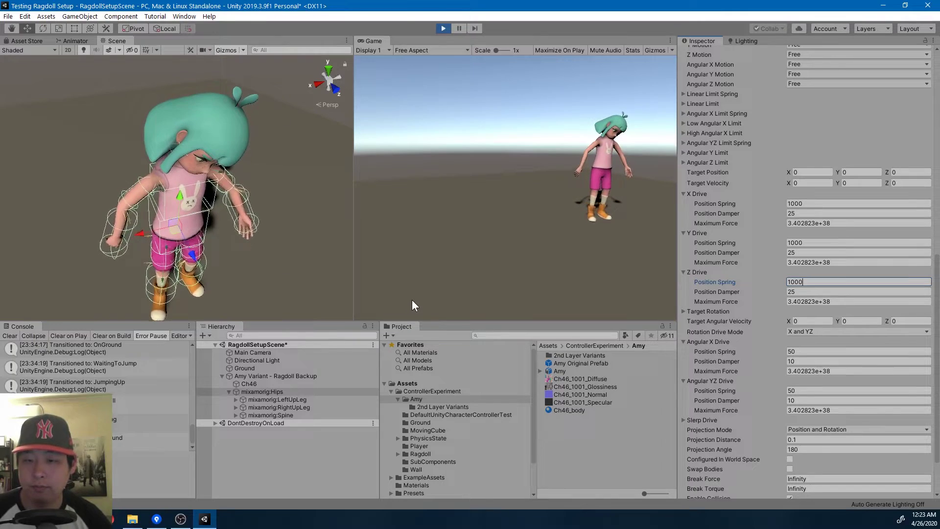
pyautogui.press('Return')
# Step: Set the Angular X and Angular YZ Drive position springs to 0, then to 100
pyautogui.click(809, 352)
pyautogui.write('0')
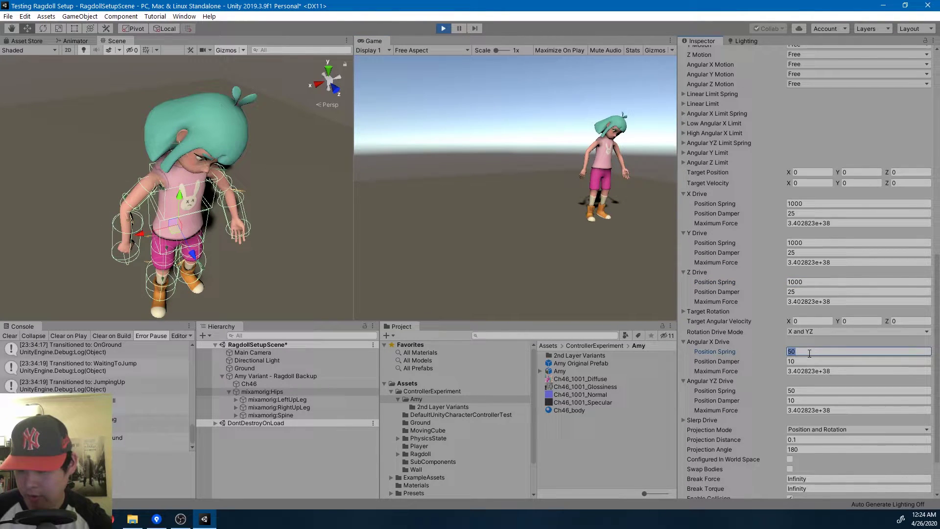
pyautogui.click(801, 391)
pyautogui.write('0')
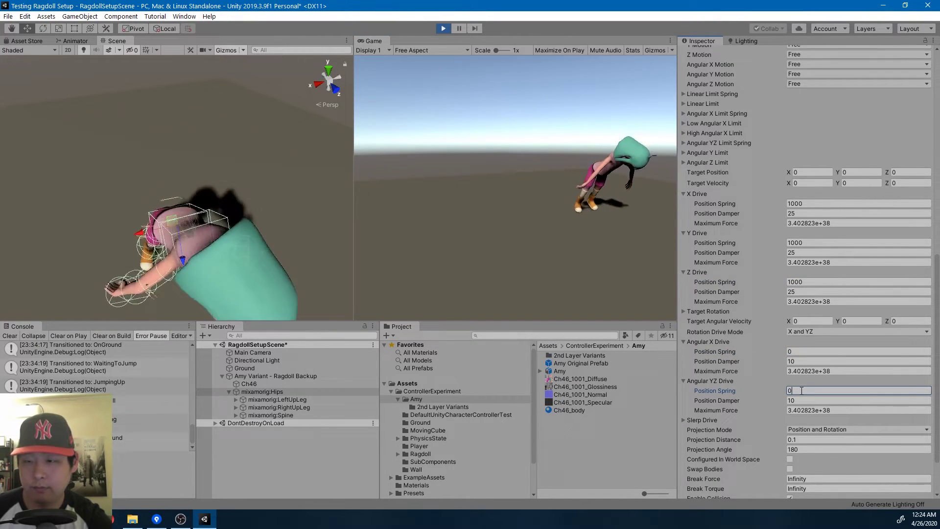
pyautogui.click(799, 351)
pyautogui.write('100')
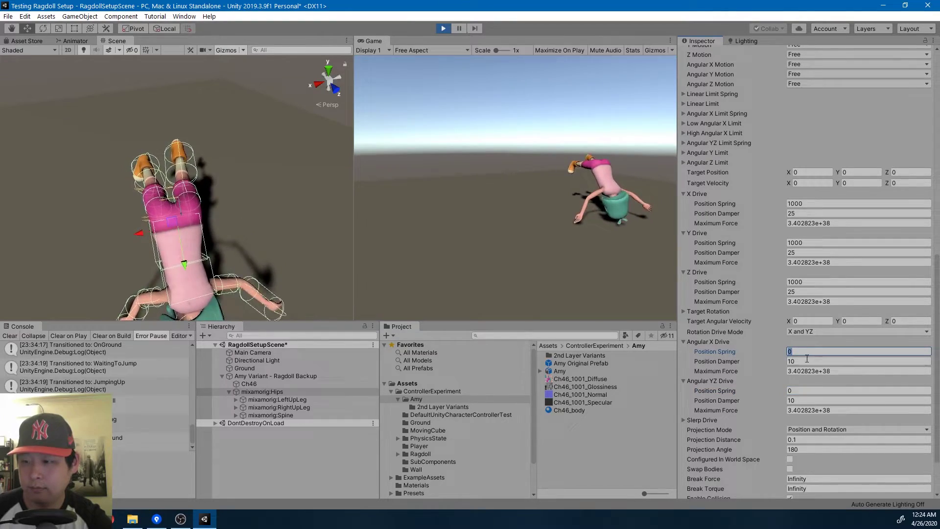
pyautogui.click(803, 390)
pyautogui.write('100')
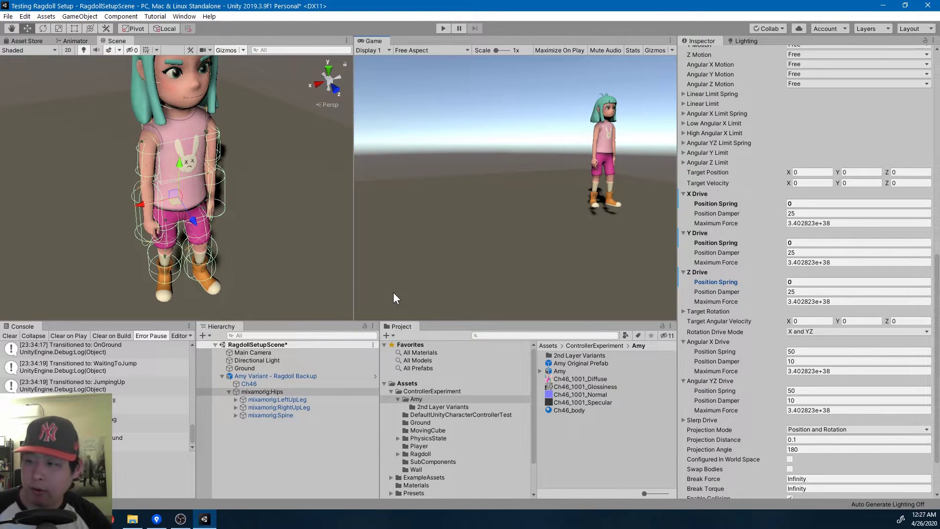
# Step: Undo to restore the X, Y and Z Drive springs to 500 and play-test the ragdoll
pyautogui.hotkey('ctrl', 'z')
pyautogui.hotkey('ctrl', 'z')
pyautogui.hotkey('ctrl', 'z')
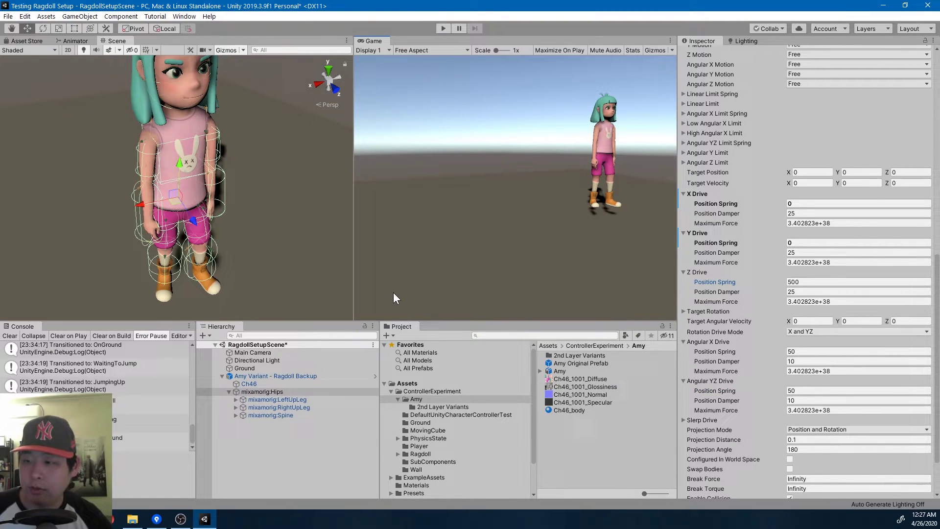
pyautogui.click(443, 29)
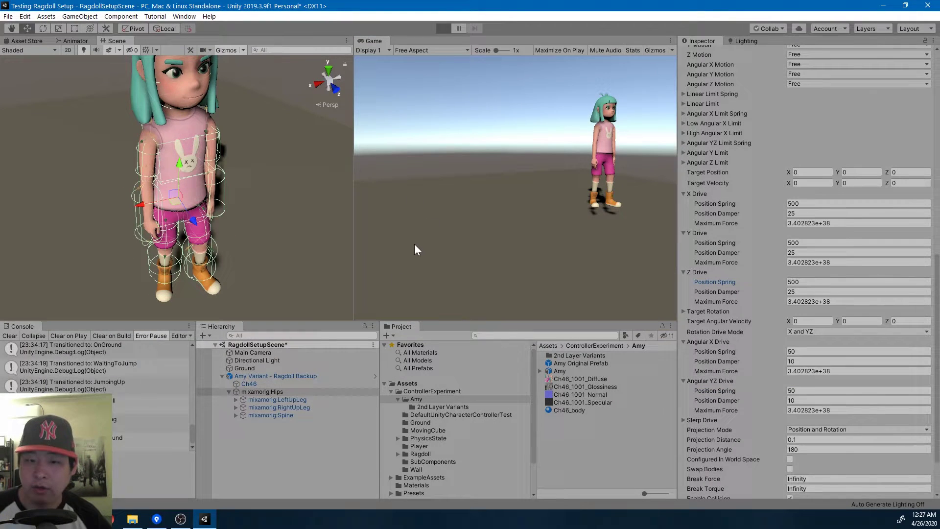